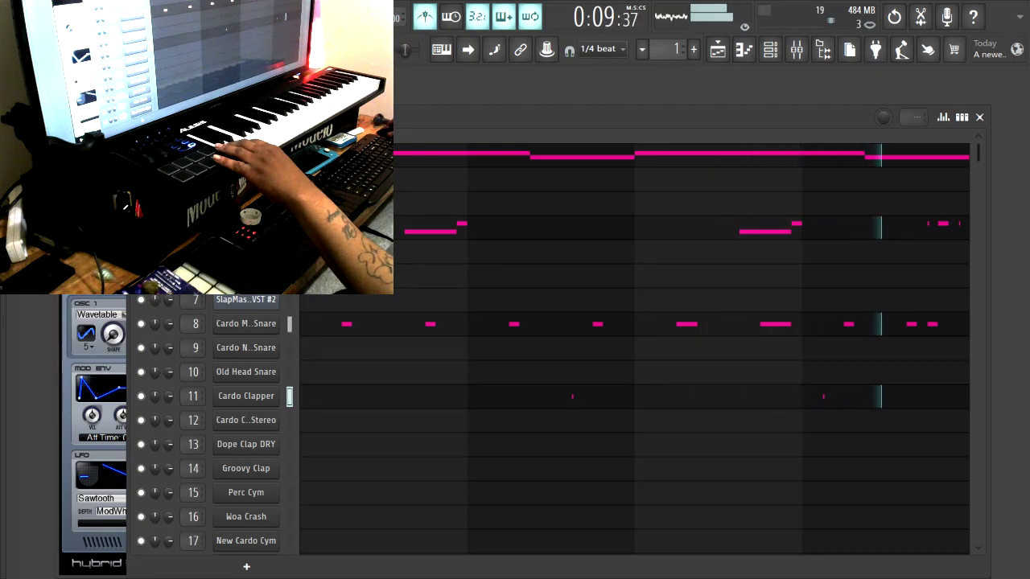
# Step: Lower the velocity of both Cardo Clapper notes evenly with the piano roll's LFO tool, and return to the channel rack
pyautogui.click(322, 389)
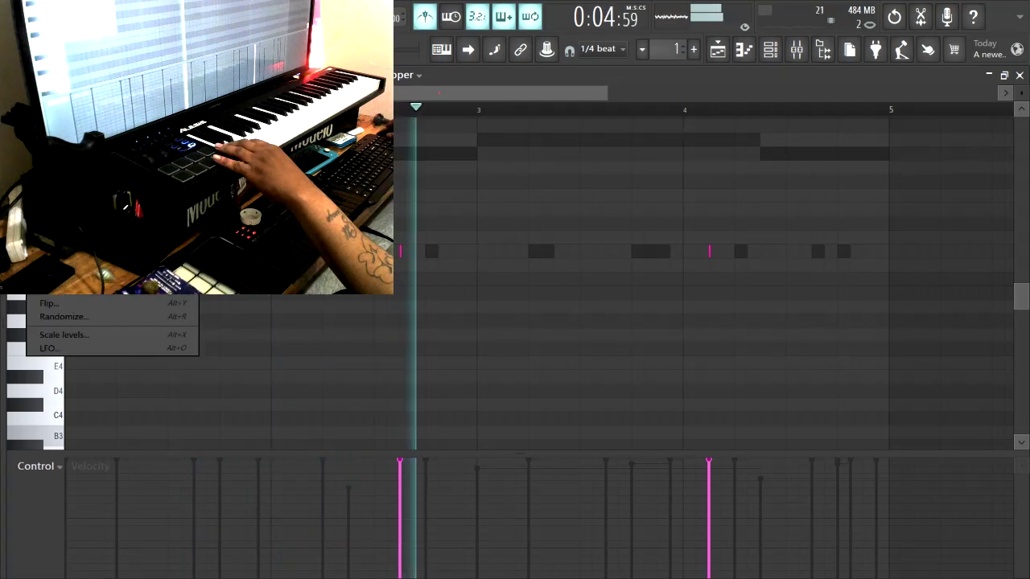
pyautogui.click(49, 348)
pyautogui.click(572, 404)
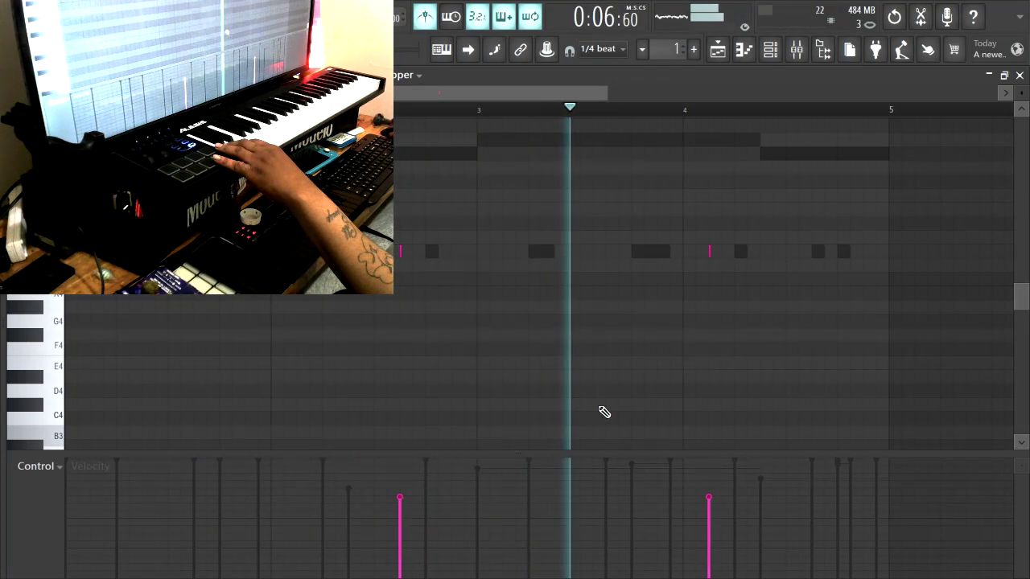
pyautogui.click(1020, 75)
# Step: Level all Cardo Mezmorized Snare note velocities slightly below maximum with the piano roll's LFO tool
pyautogui.click(294, 346)
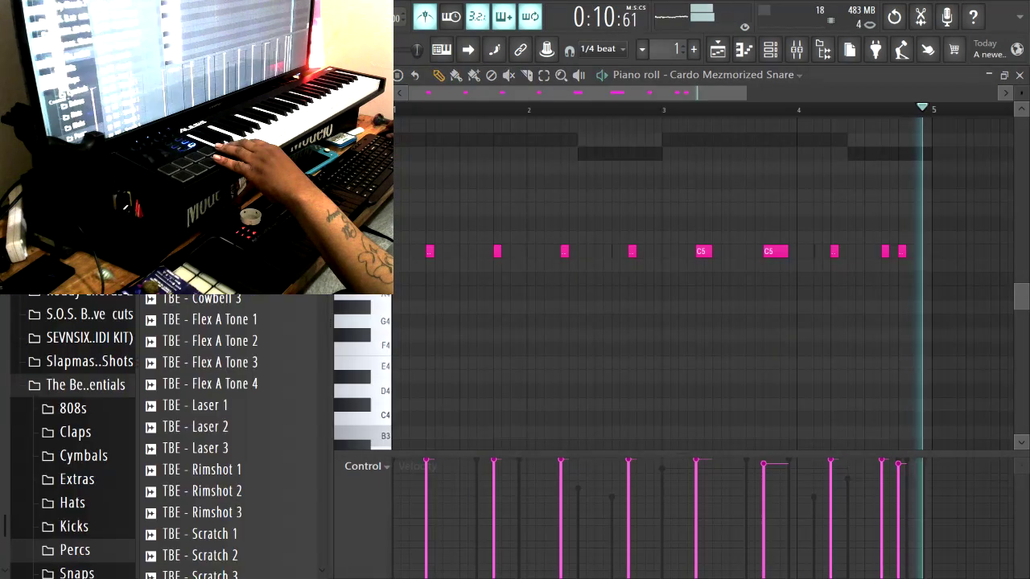
pyautogui.doubleClick(443, 77)
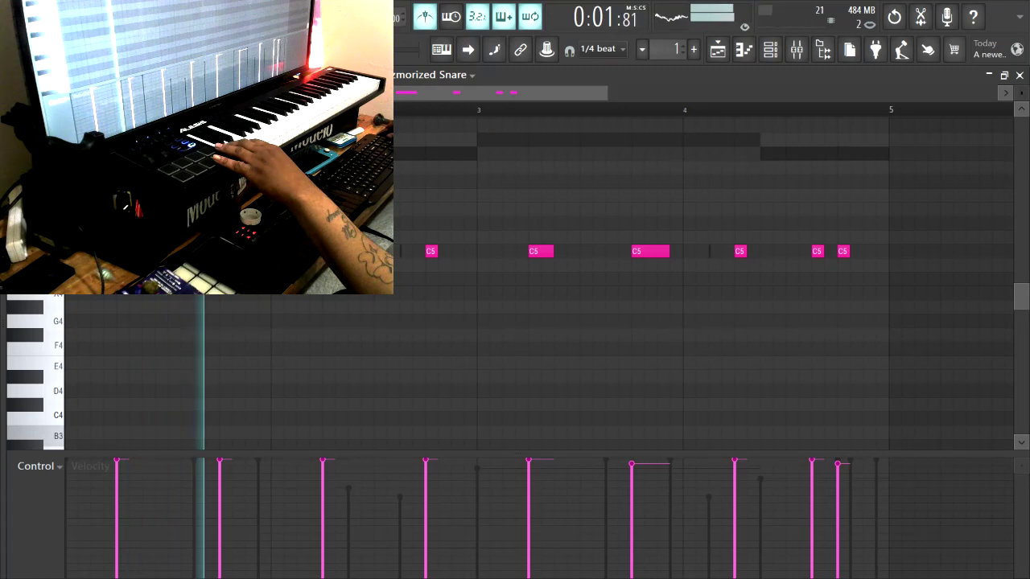
pyautogui.click(83, 351)
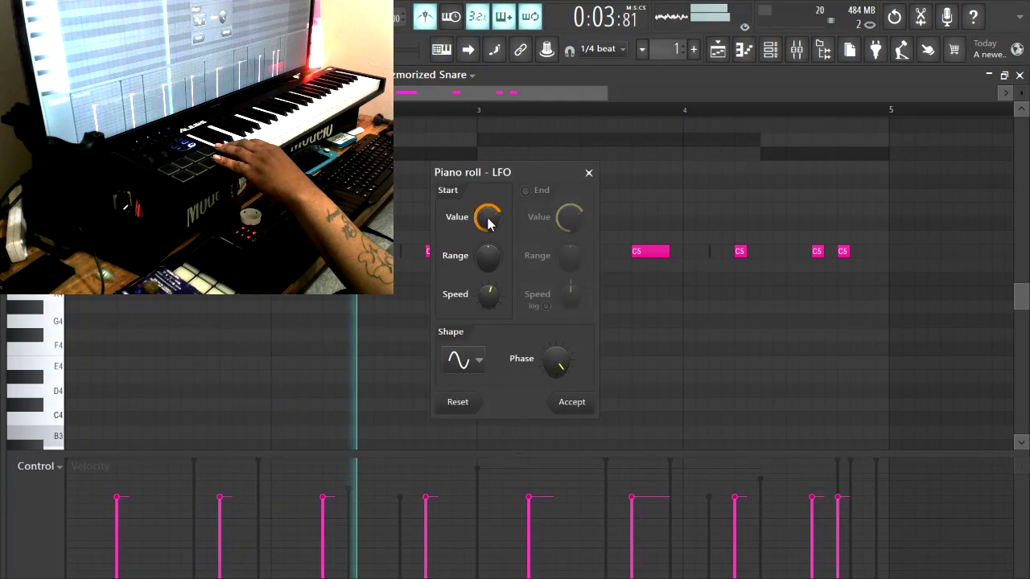
pyautogui.moveTo(489, 223); pyautogui.dragTo(488, 205)
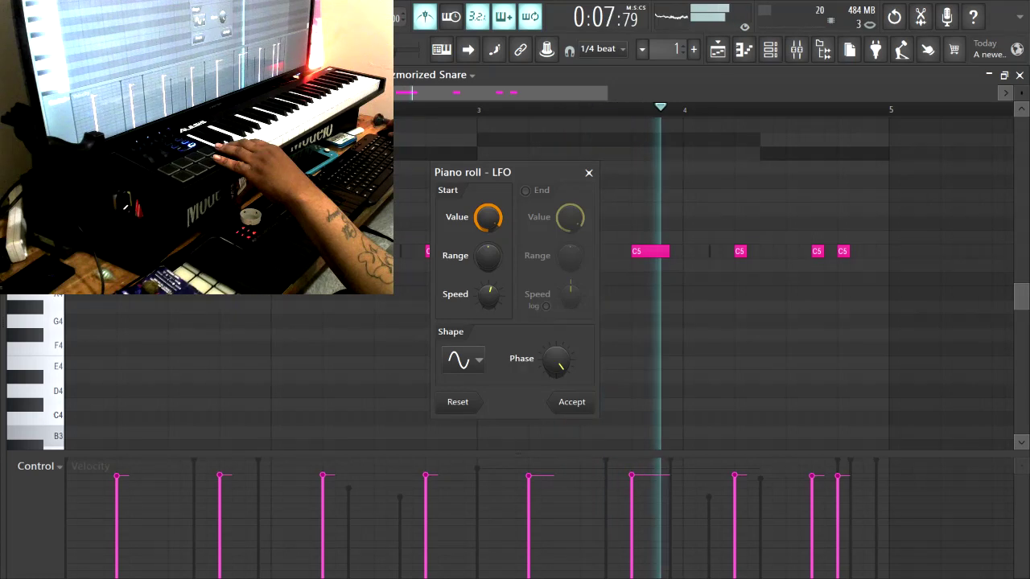
pyautogui.click(591, 404)
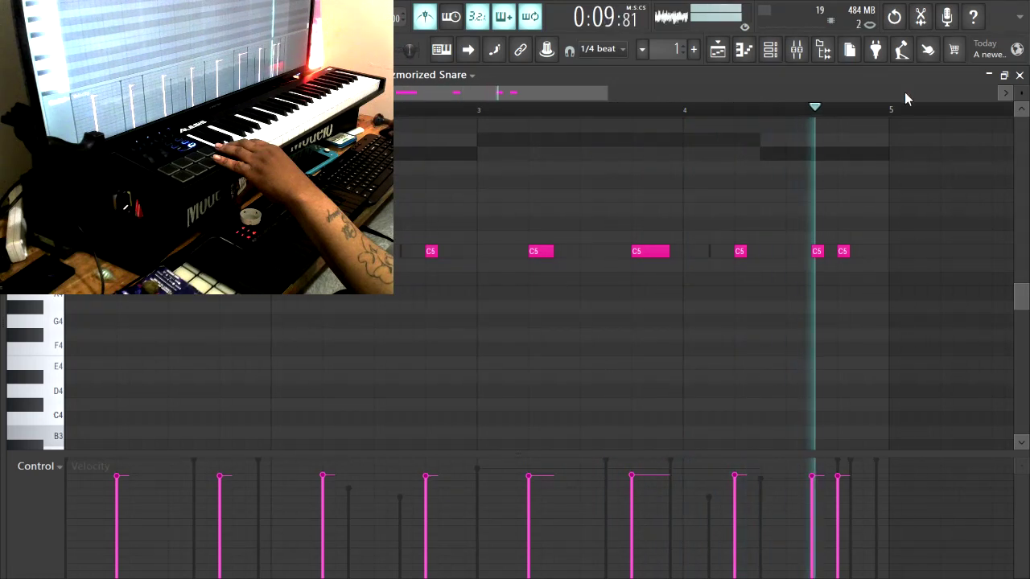
pyautogui.press('F7')
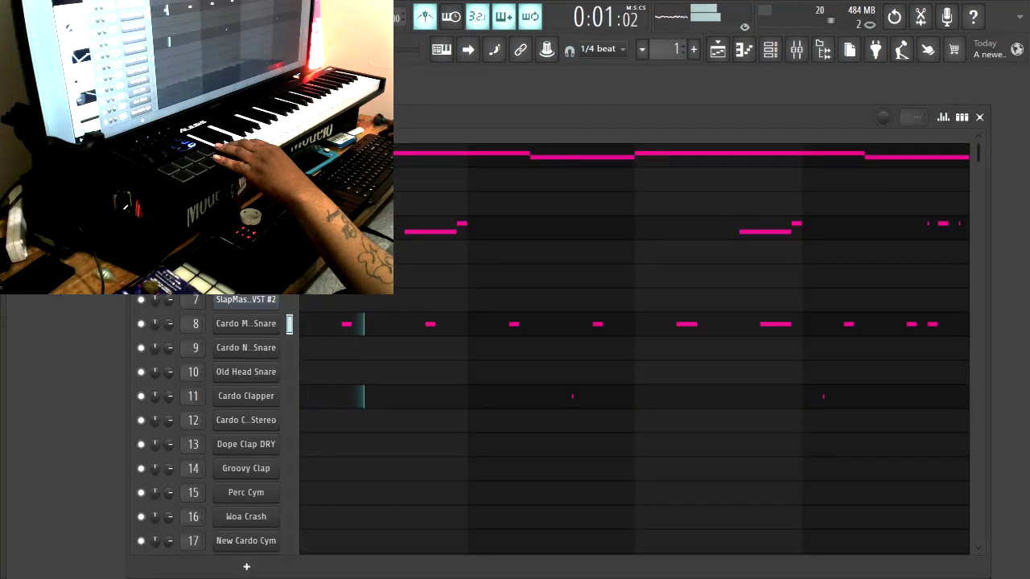
# Step: Dismiss the Hybrid 3 synth and record a repeating open-hat pattern across four bars on the Cardo Open Hat channel
pyautogui.click(246, 154)
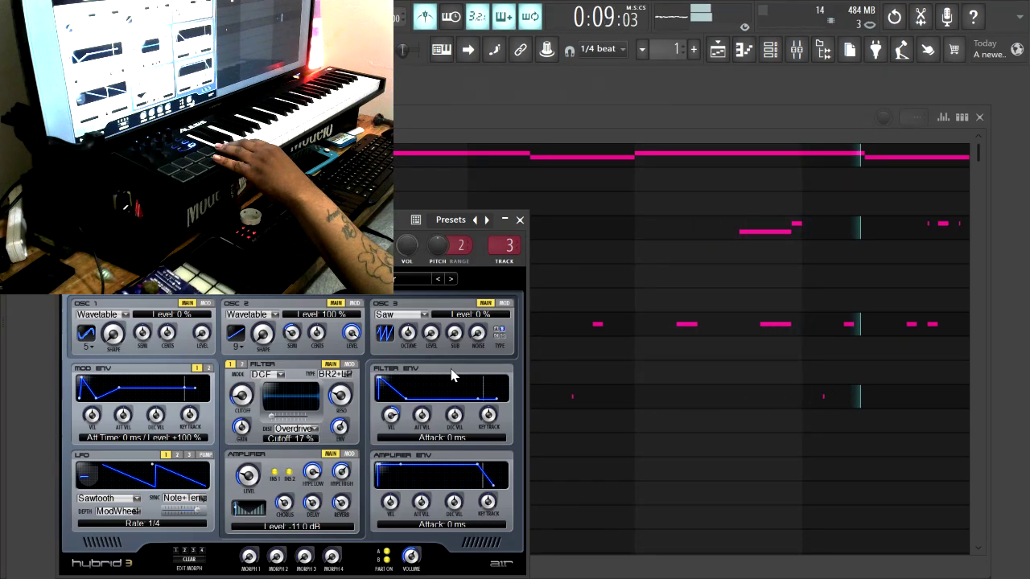
pyautogui.click(513, 219)
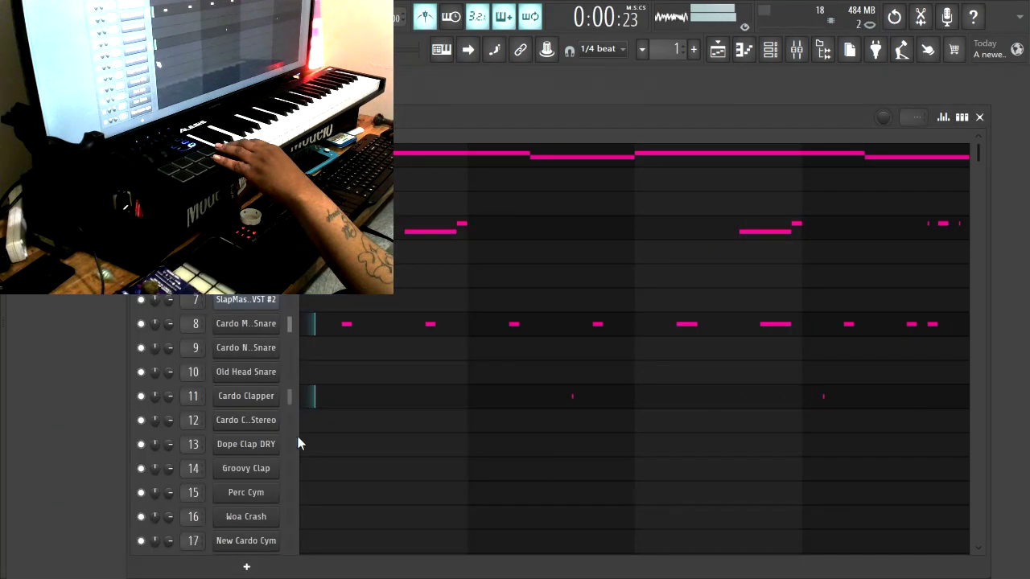
pyautogui.scroll(-3, 309, 338)
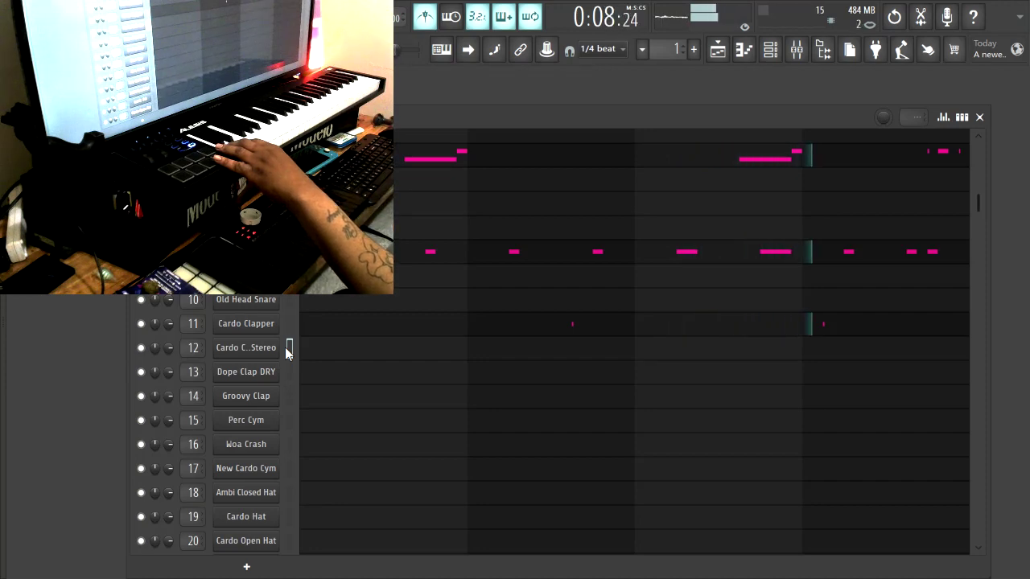
pyautogui.press('space')
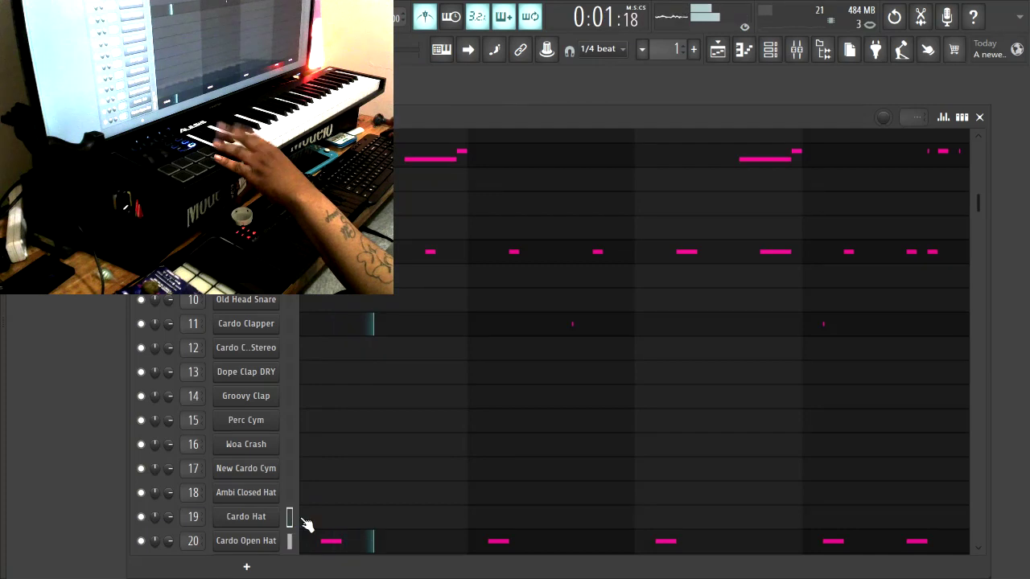
# Step: Find the regigigas MIDI loop among the kit folders and load it onto the Cardo Hat channel
pyautogui.scroll(-4, 359, 391)
pyautogui.hotkey('alt', 'F8')
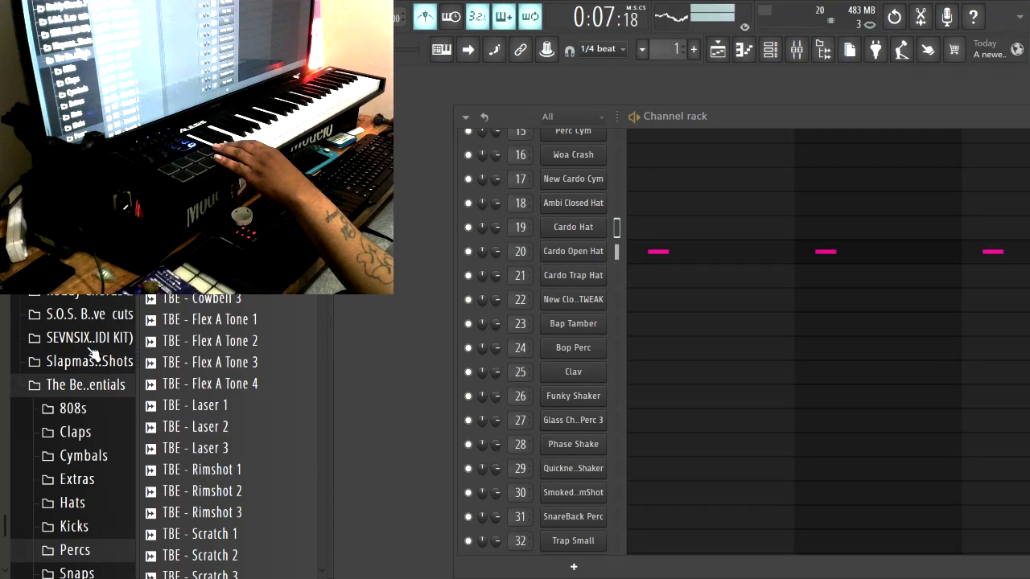
pyautogui.scroll(5, 95, 354)
pyautogui.click(131, 313)
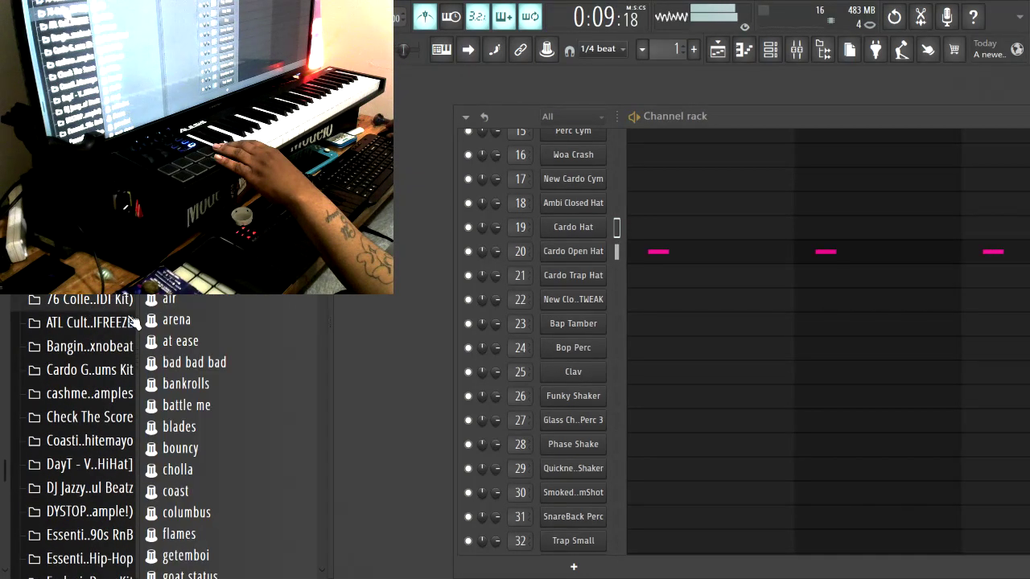
pyautogui.click(175, 322)
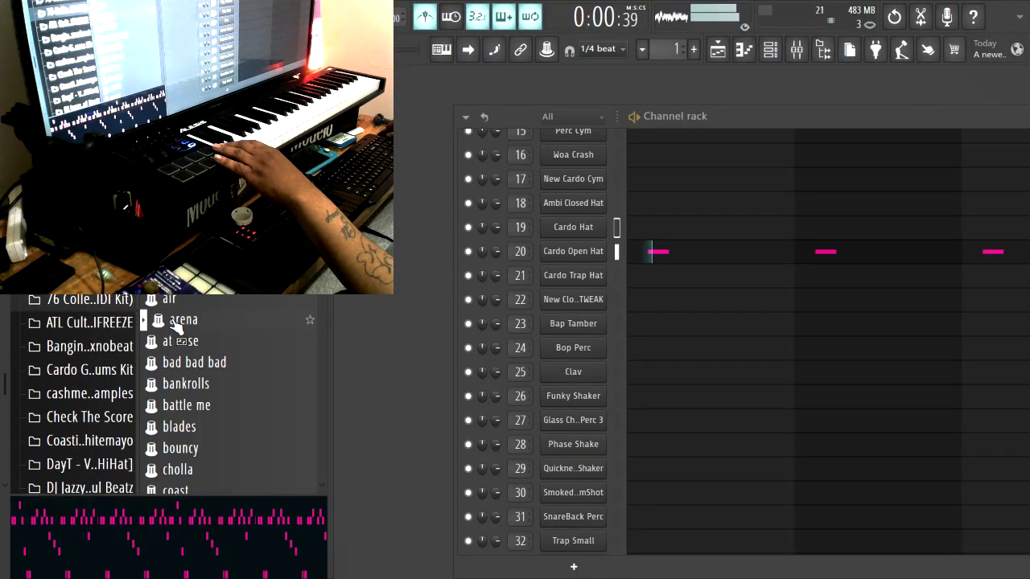
pyautogui.scroll(-6, 209, 406)
pyautogui.scroll(1, 201, 435)
pyautogui.click(193, 459)
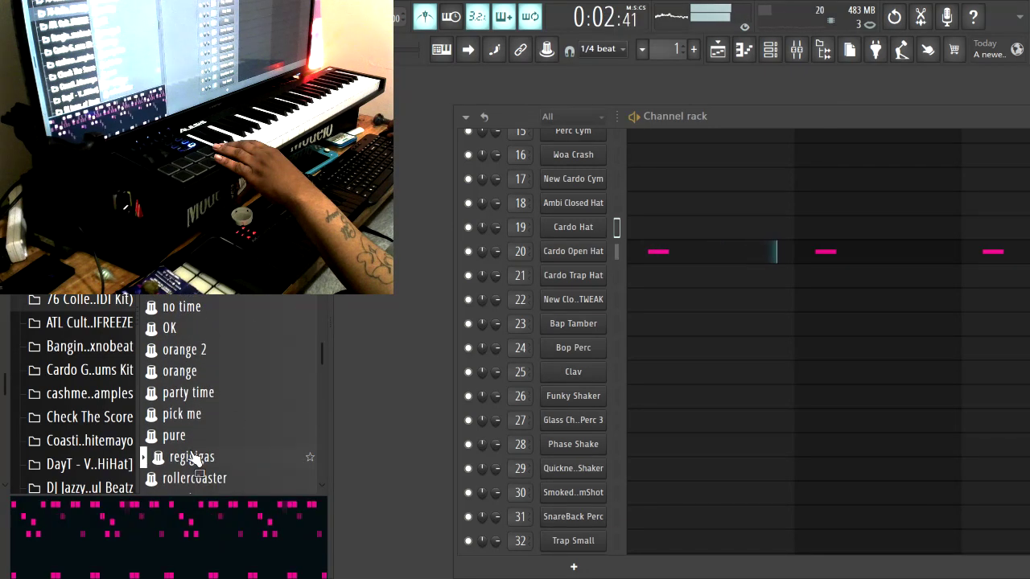
pyautogui.hotkey('alt', 'F8')
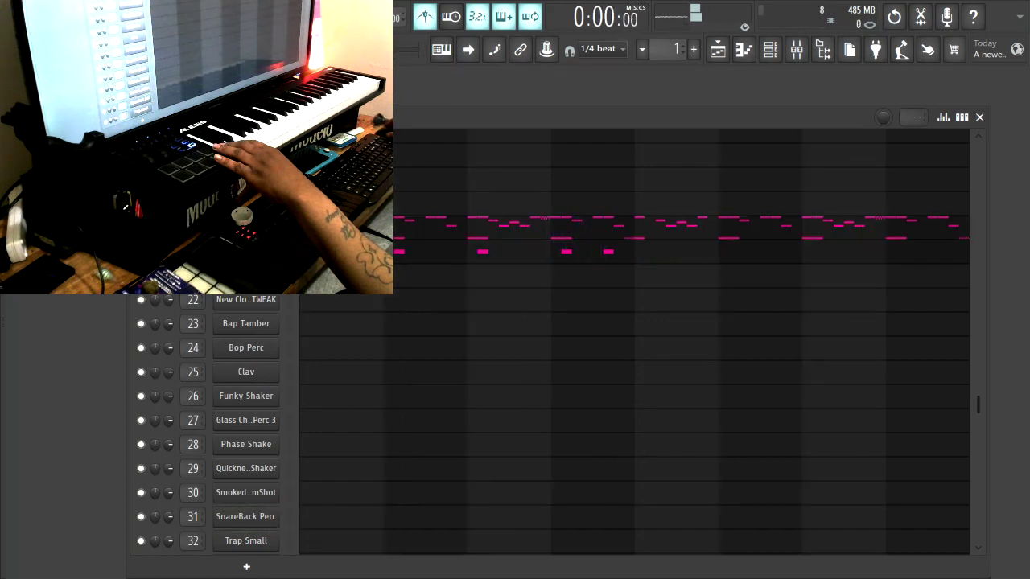
# Step: Delete the Cardo Hat notes from bar 5 onward so the hi-hat pattern is four bars long
pyautogui.click(851, 244)
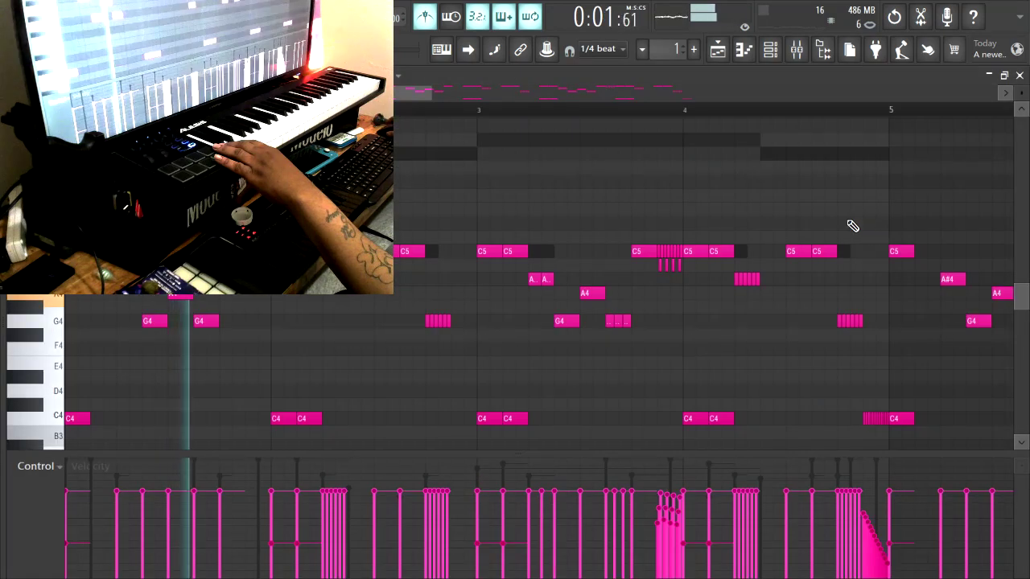
pyautogui.moveTo(433, 91); pyautogui.dragTo(405, 444)
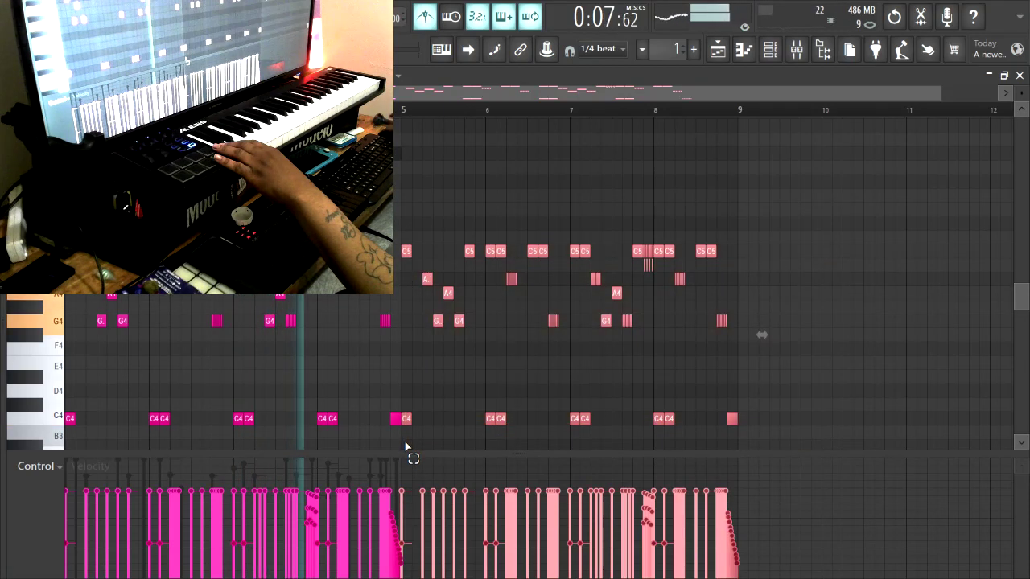
pyautogui.press('Delete')
pyautogui.scroll(-4, 597, 404)
pyautogui.scroll(4, 596, 404)
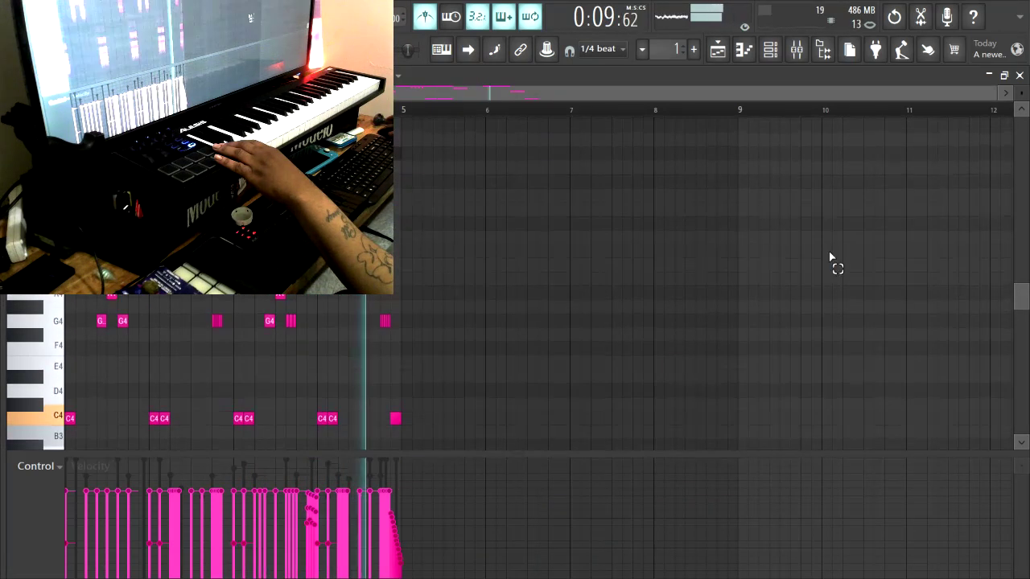
pyautogui.click(1020, 76)
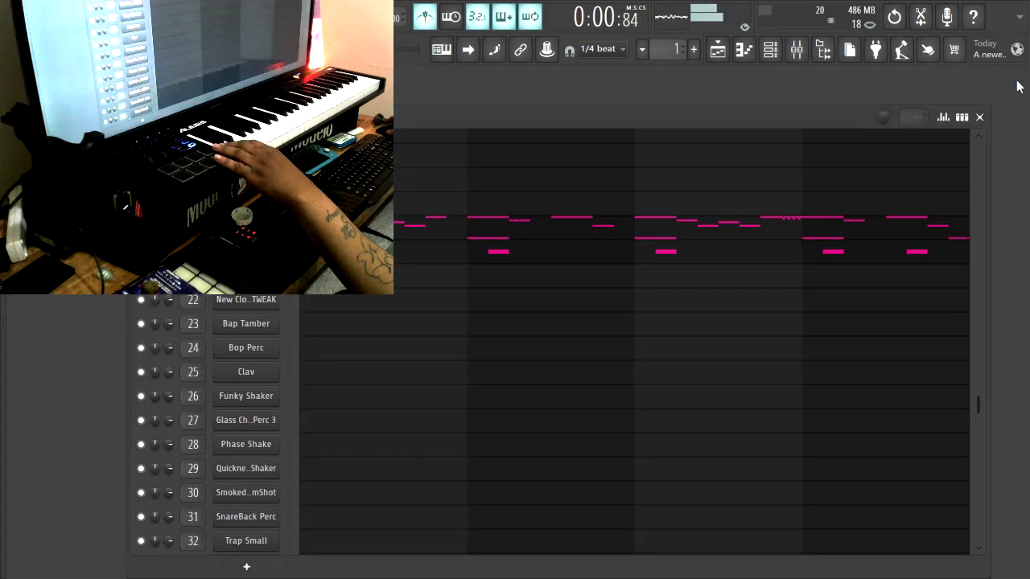
# Step: Audition the Rambo Kick, Slow Knock and Supa Fall channels as kick options
pyautogui.scroll(-4, 314, 304)
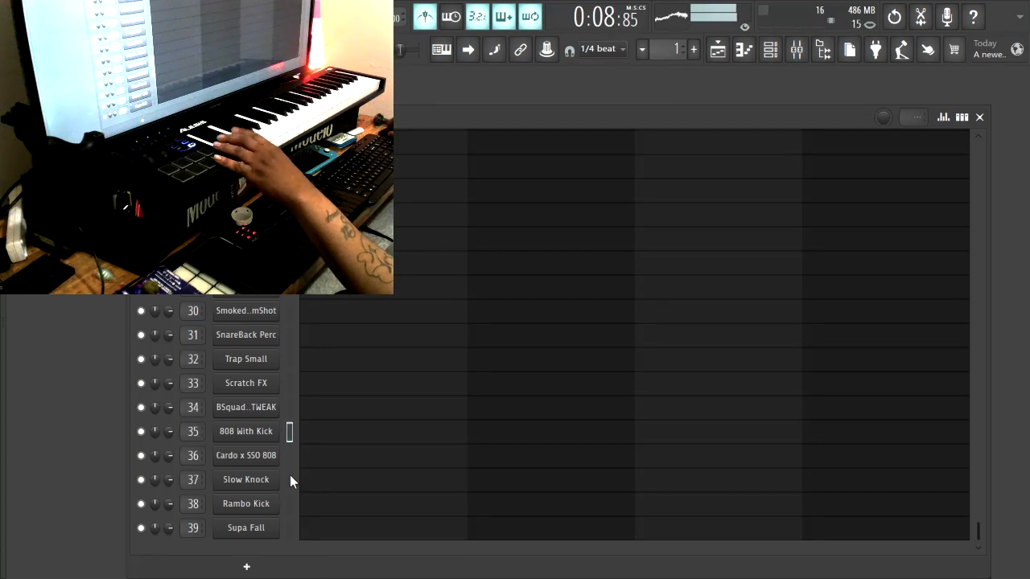
pyautogui.click(290, 504)
pyautogui.click(288, 479)
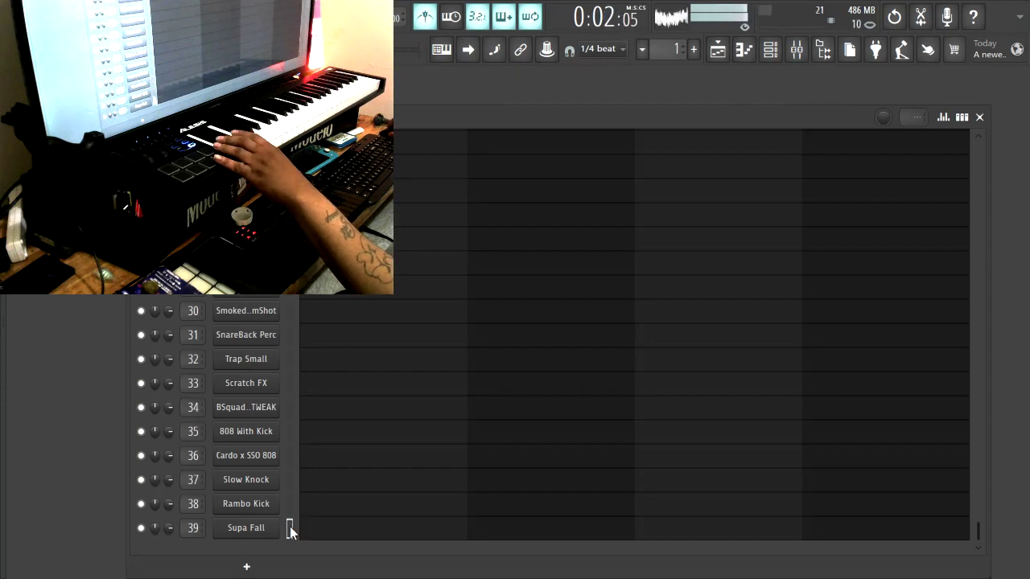
pyautogui.click(288, 528)
# Step: Replace the Supa Fall sample with Slapmaster Kick 1 from the Slapmaster one-shots kit and record a four-bar kick pattern
pyautogui.hotkey('alt', 'F8')
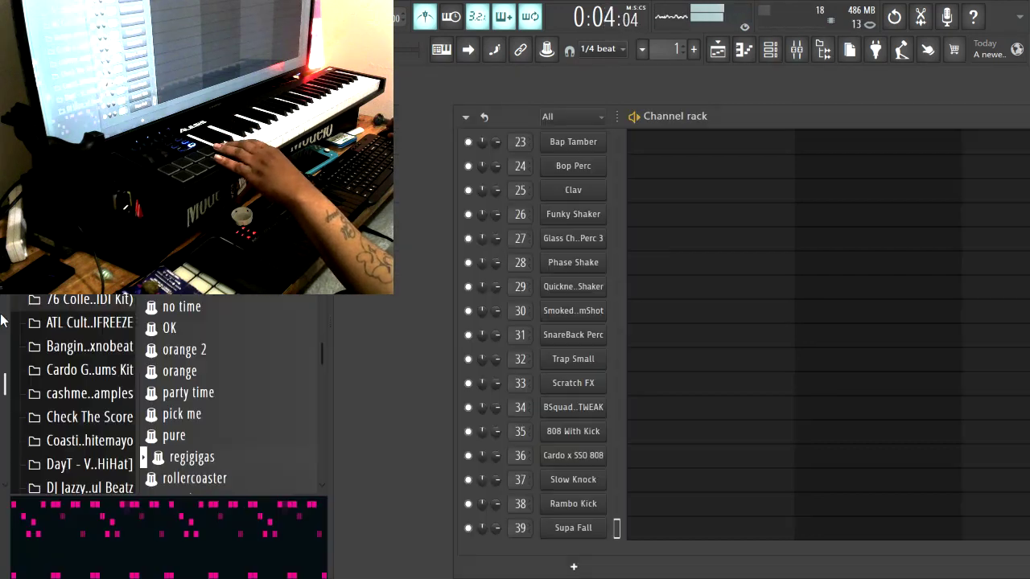
pyautogui.scroll(-5, 48, 394)
pyautogui.click(78, 460)
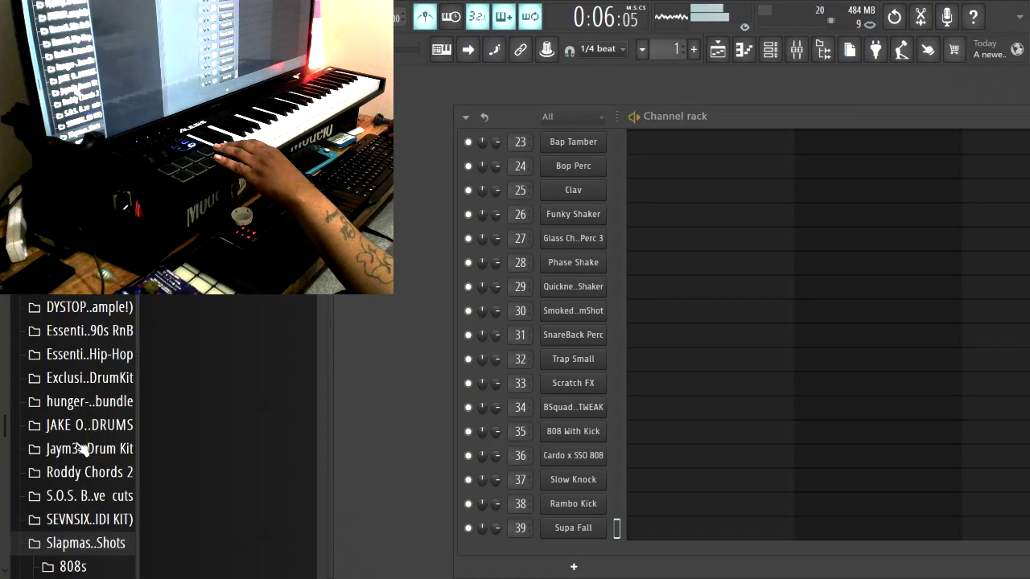
pyautogui.scroll(-5, 96, 491)
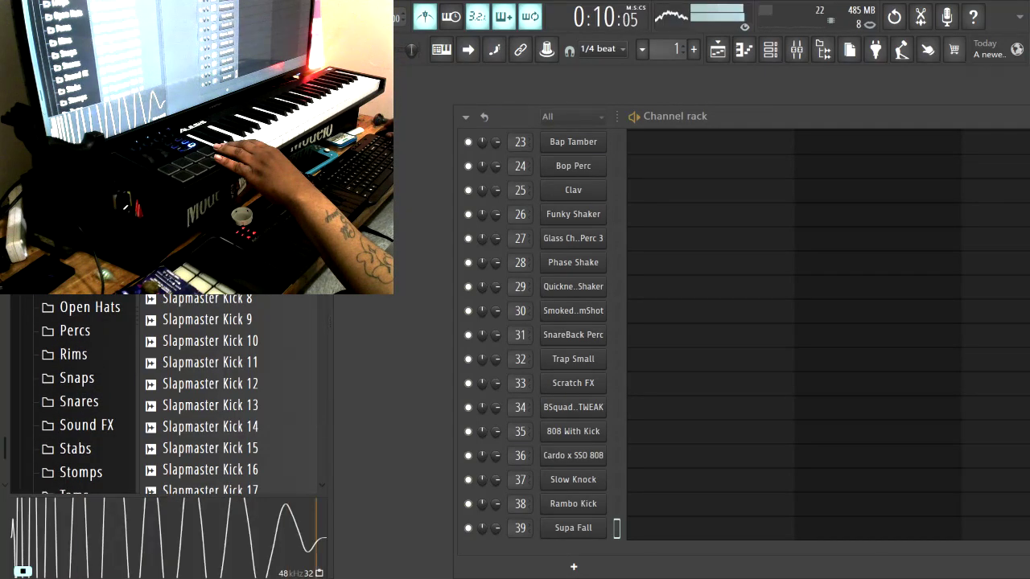
pyautogui.moveTo(439, 324); pyautogui.dragTo(301, 551)
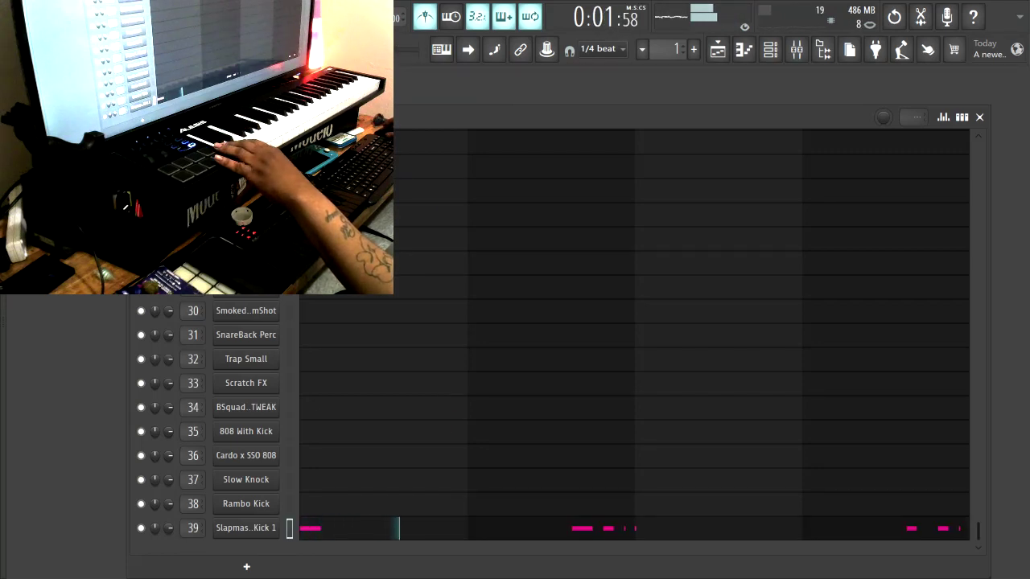
pyautogui.click(381, 533)
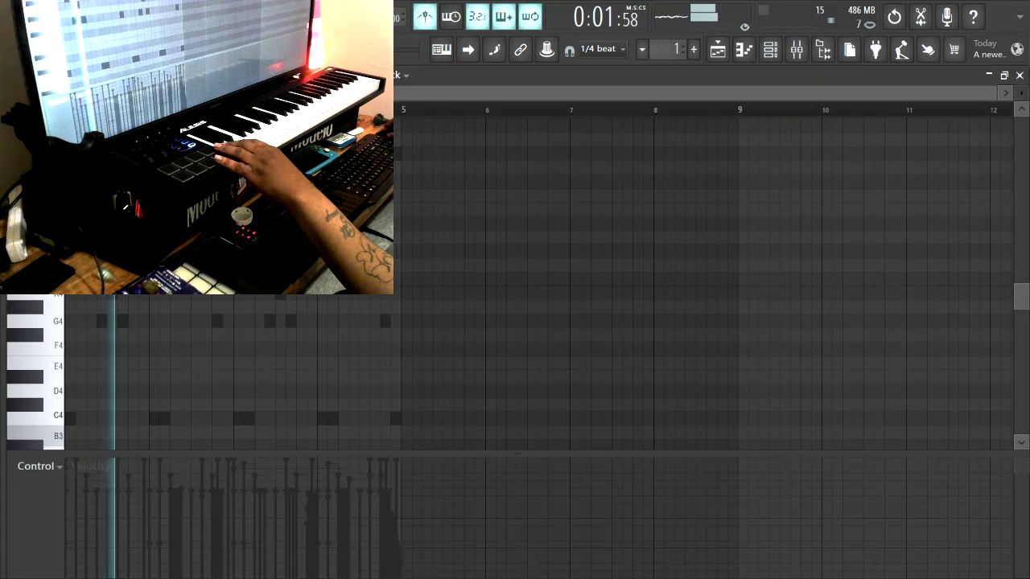
pyautogui.click(33, 75)
pyautogui.click(81, 348)
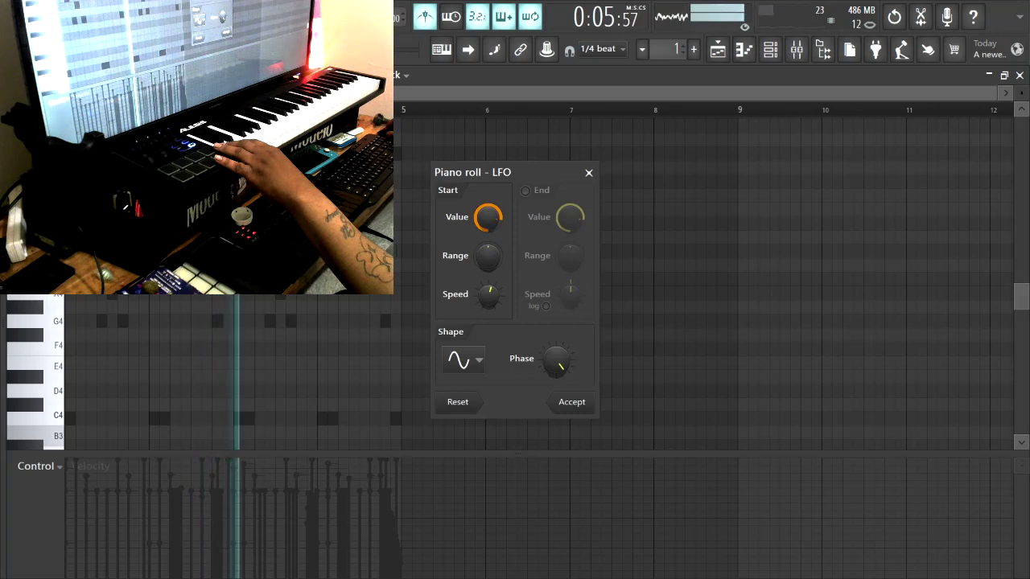
pyautogui.moveTo(487, 217); pyautogui.dragTo(487, 193)
pyautogui.click(572, 402)
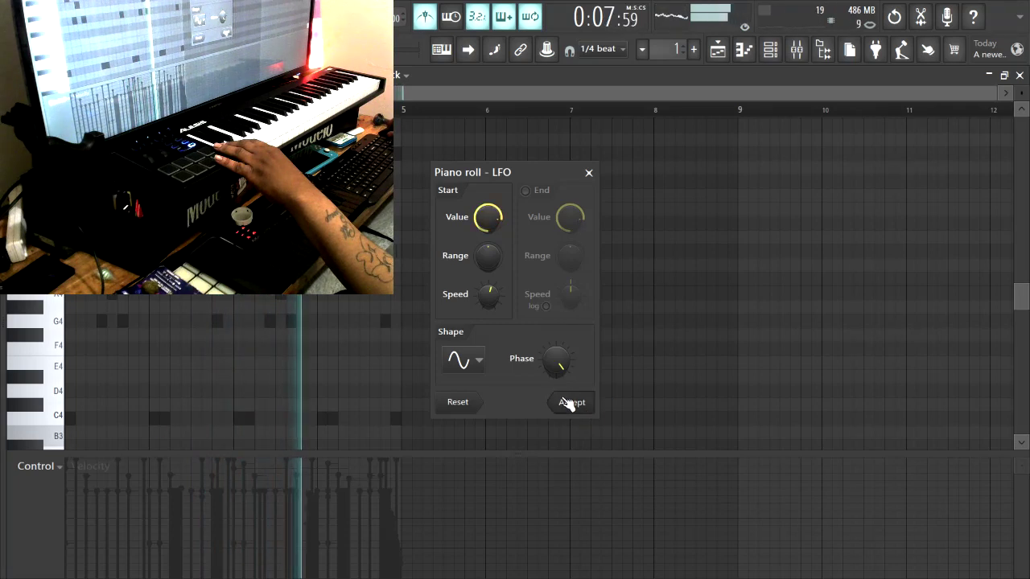
pyautogui.scroll(-12, 580, 271)
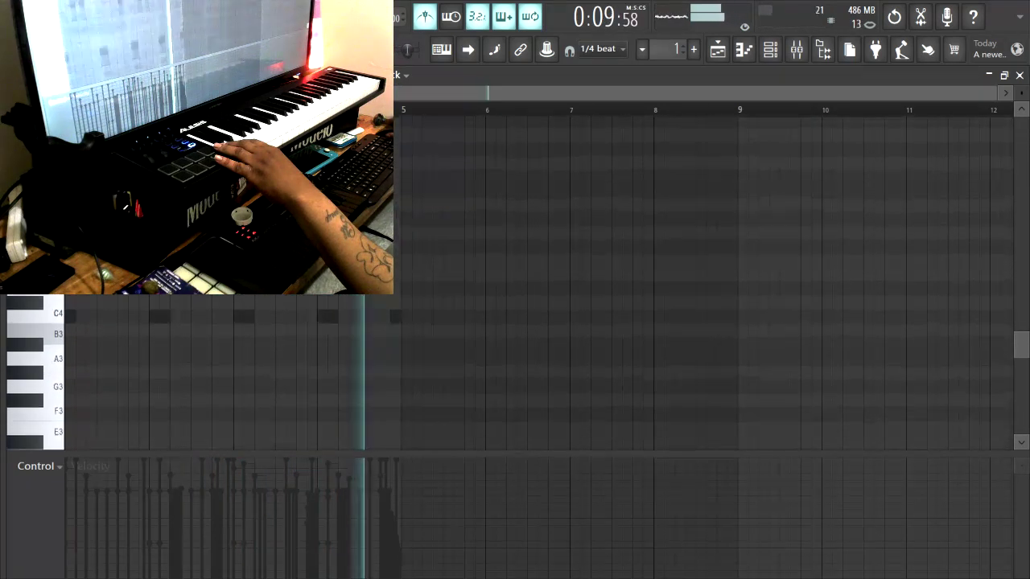
pyautogui.press('F6')
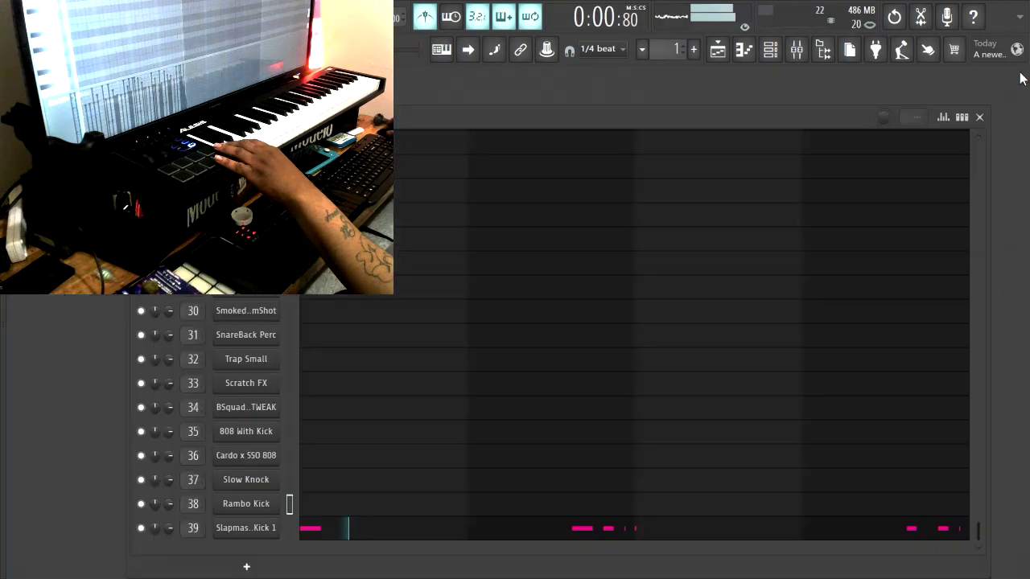
# Step: Level the Slapmaster Kick 1 note velocities slightly below maximum with the piano roll's LFO tool
pyautogui.click(358, 532)
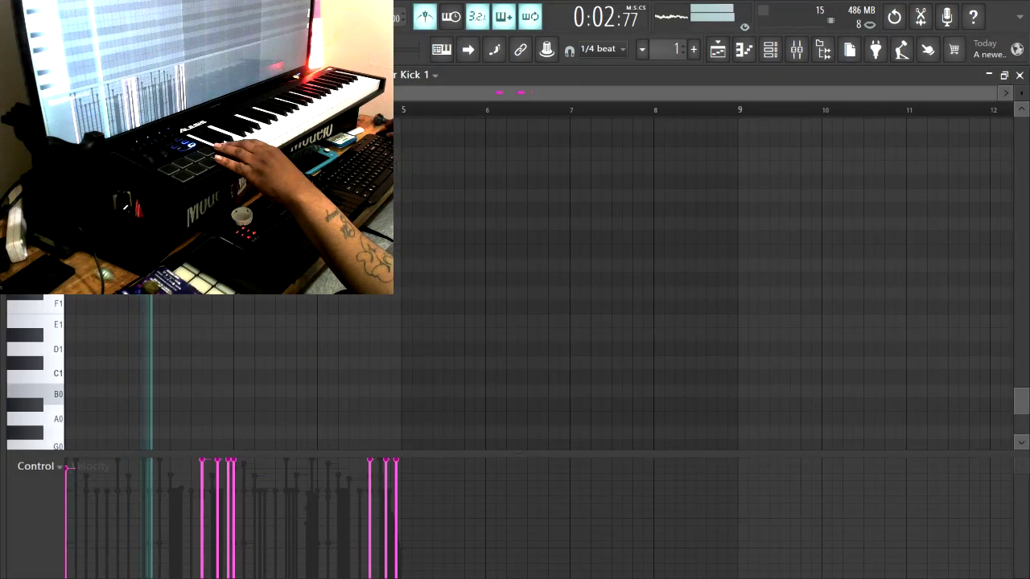
pyautogui.click(16, 77)
pyautogui.click(107, 348)
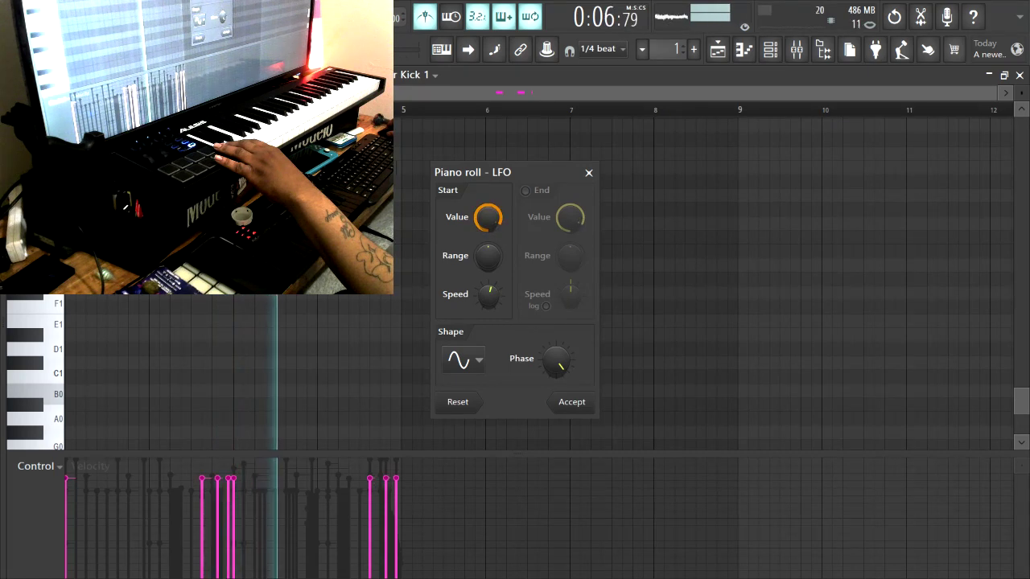
pyautogui.click(572, 403)
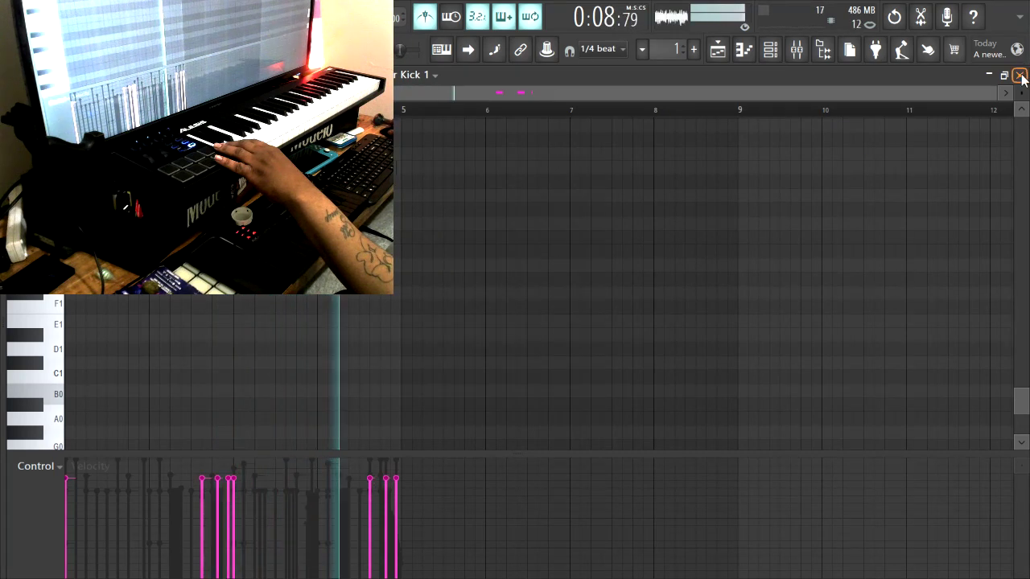
# Step: Record four-bar percussion parts on the Trap Small, SnareBack Perc, Phase Shake, Glass Perc 3 and Clav channels
pyautogui.press('F7')
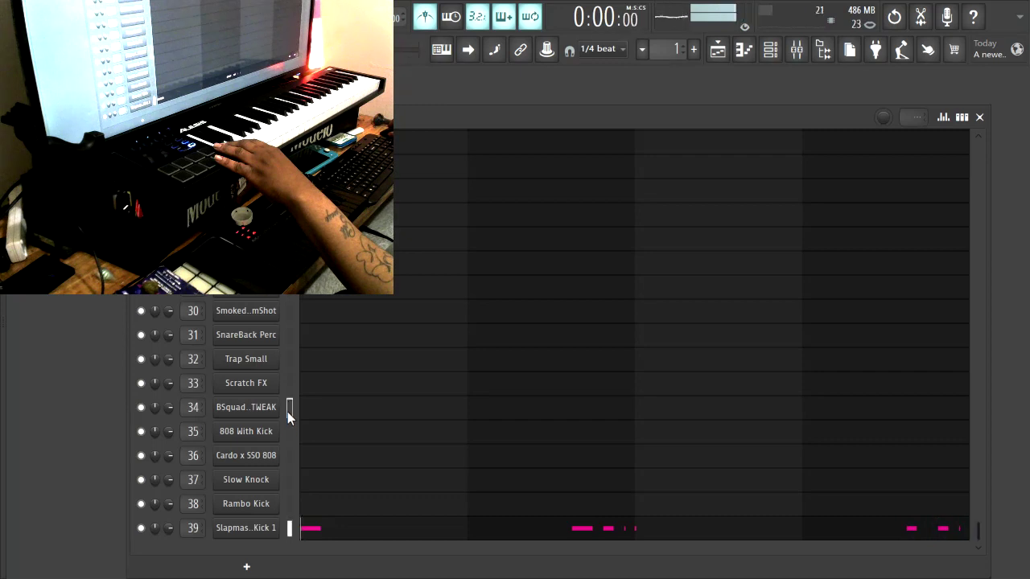
pyautogui.press('space')
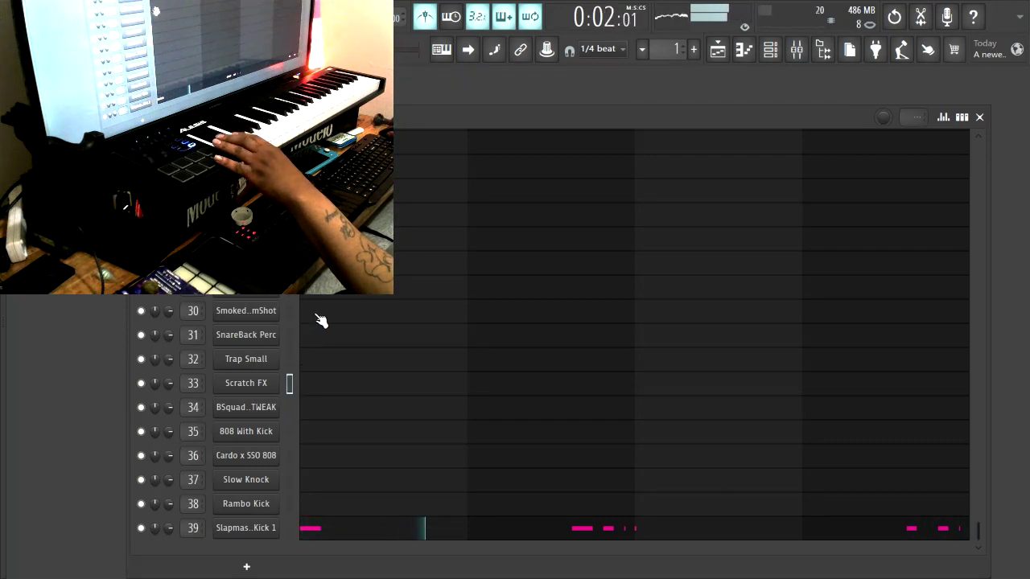
pyautogui.click(289, 362)
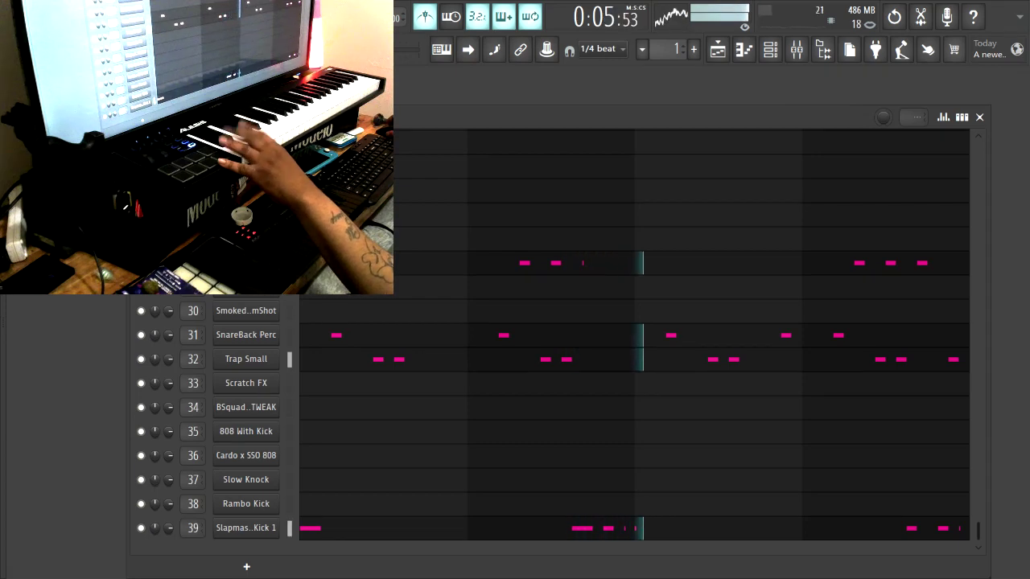
pyautogui.press('space')
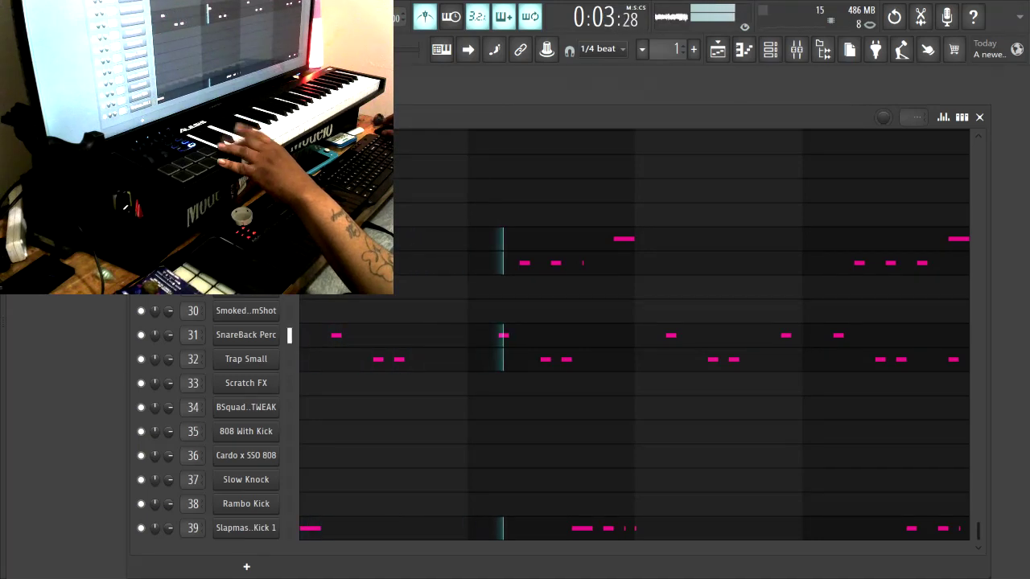
pyautogui.scroll(3, 628, 418)
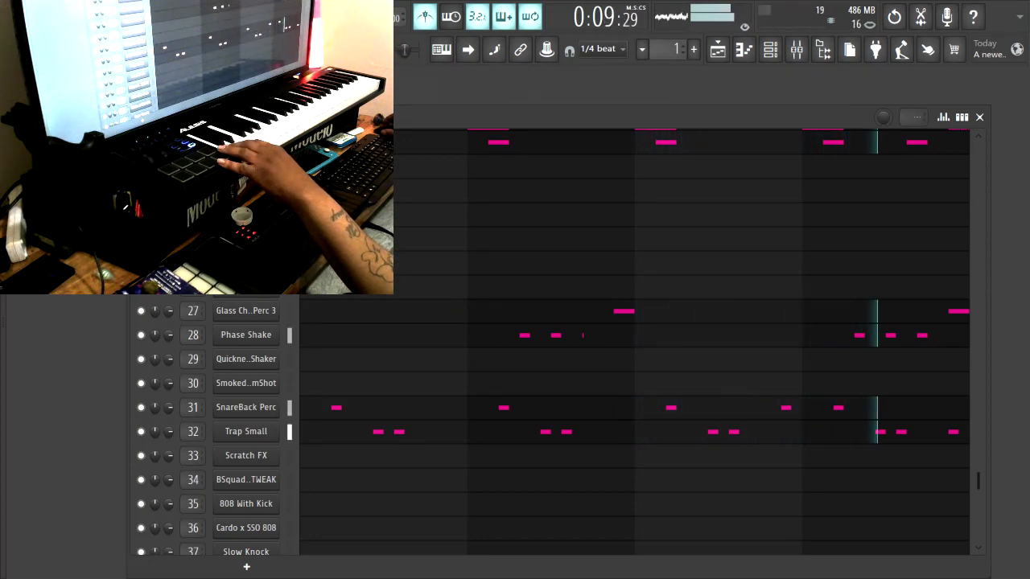
pyautogui.press('space')
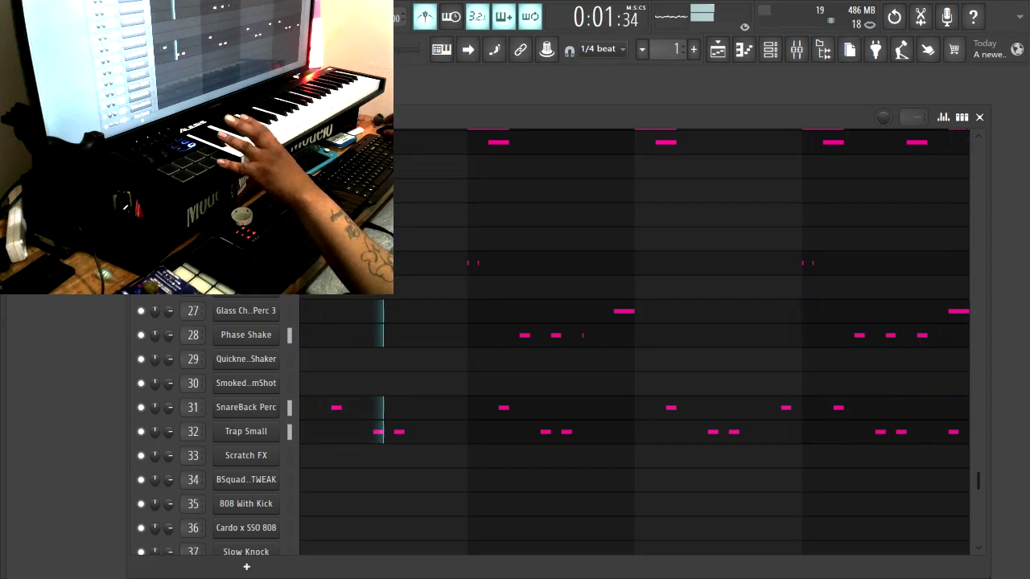
# Step: Level the Clav note velocities slightly below maximum with the piano roll's LFO tool
pyautogui.press('F7')
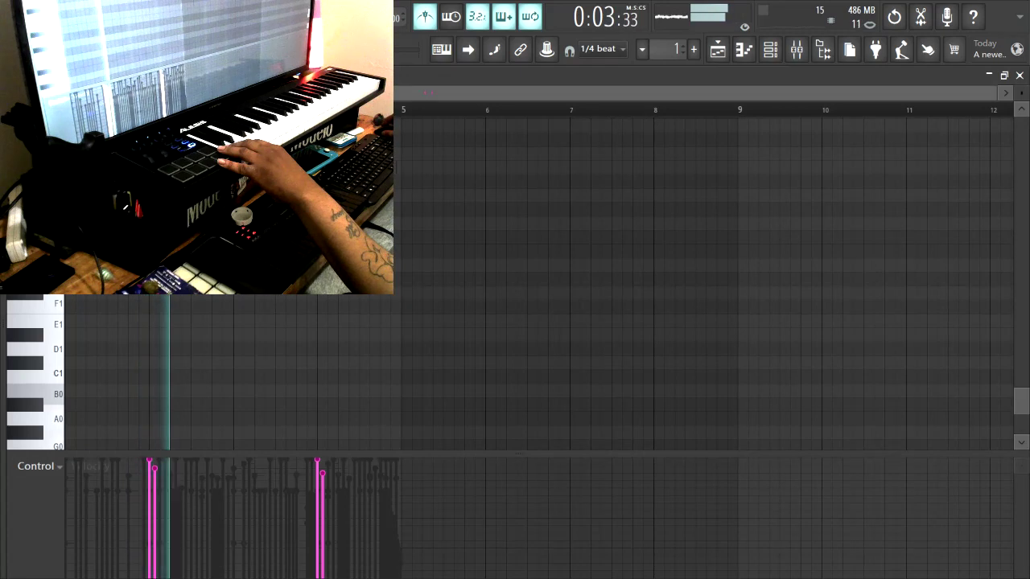
pyautogui.click(30, 75)
pyautogui.click(57, 349)
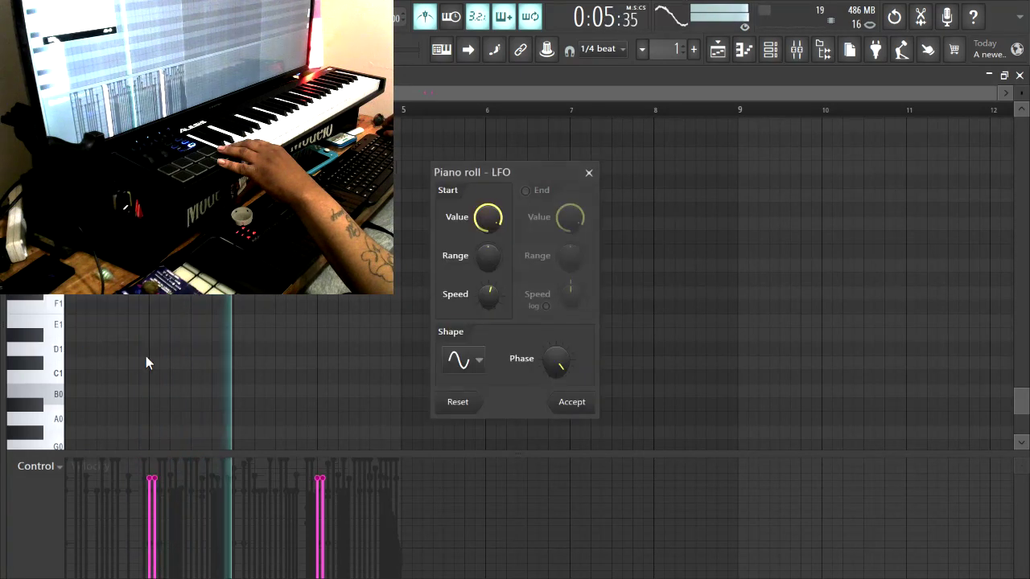
pyautogui.click(575, 403)
pyautogui.click(1005, 75)
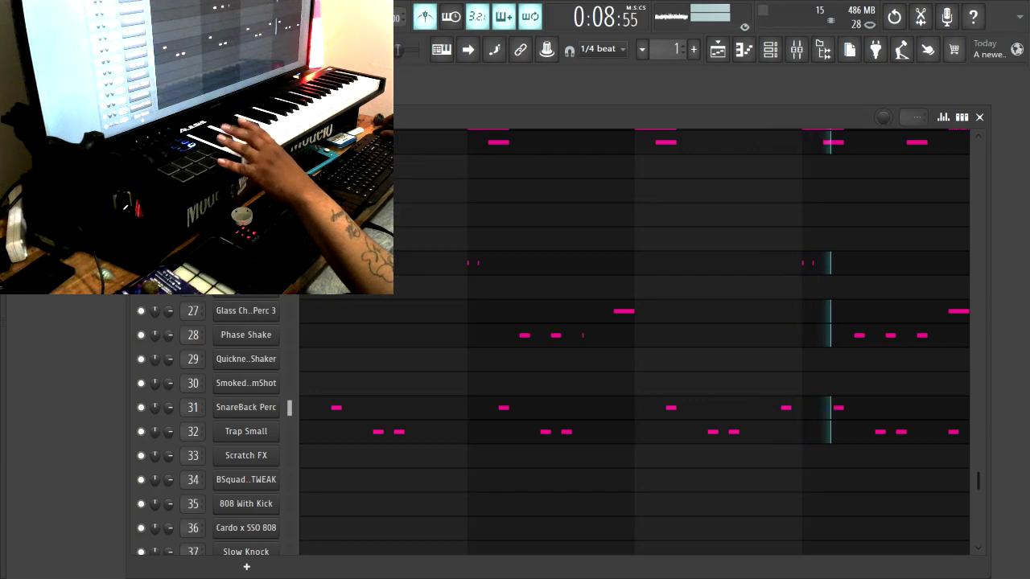
# Step: Record short repeating percussion hits on the Bop Perc, Bap Tamber and New Clo..TWEAK channels
pyautogui.press('space')
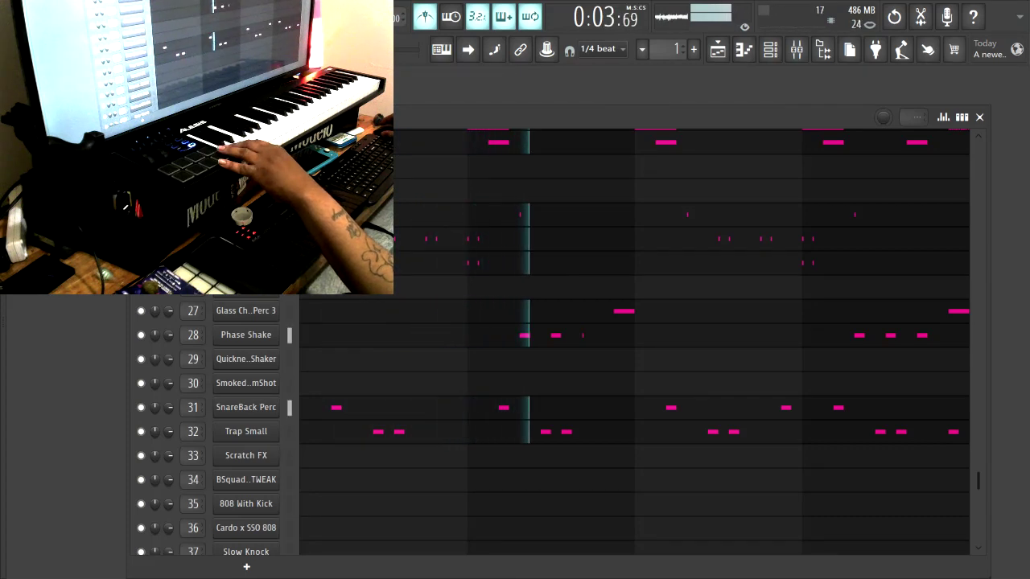
pyautogui.press('space')
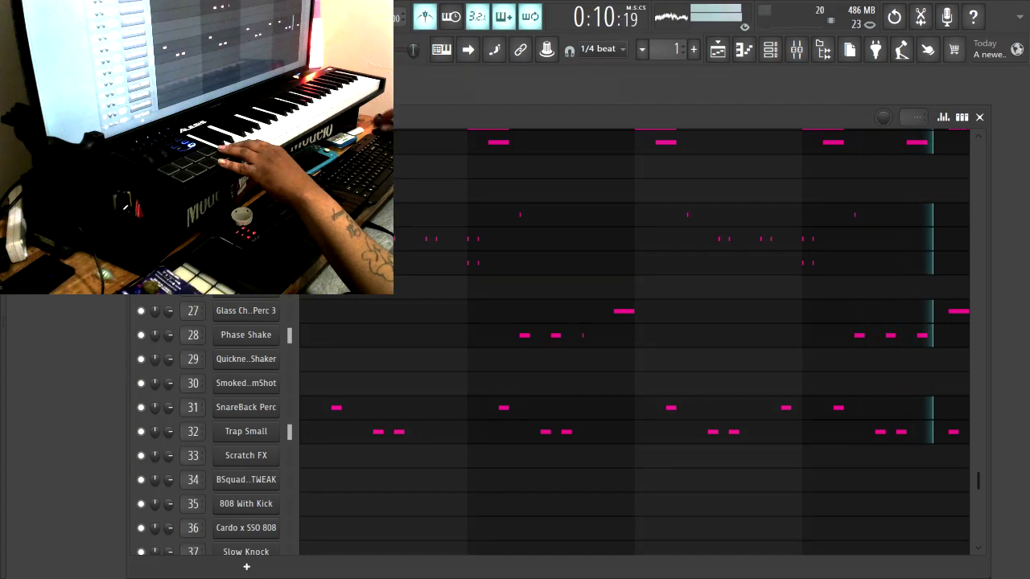
pyautogui.scroll(6, 294, 314)
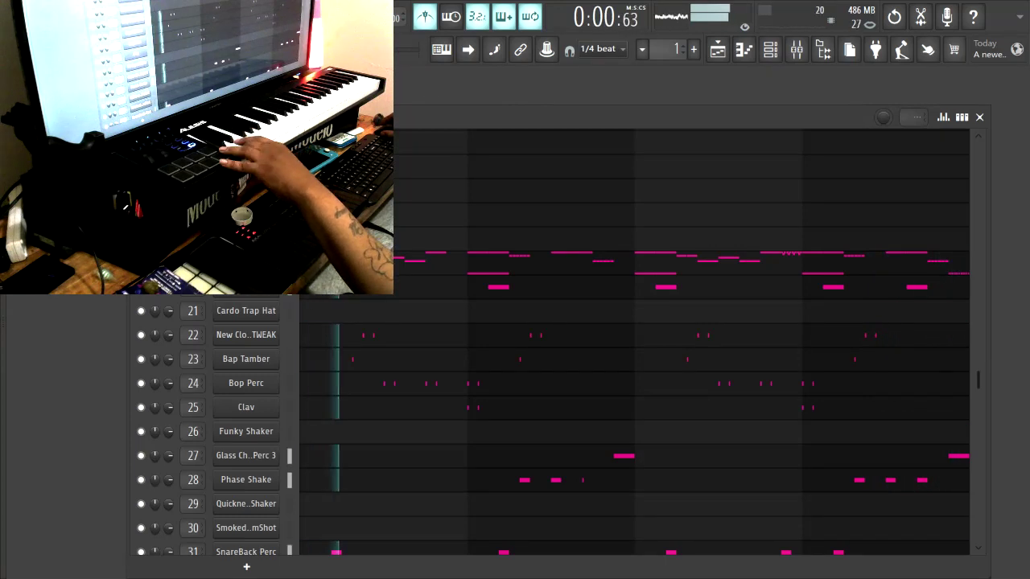
# Step: Copy the Slapmaster Kick 1 pattern and paste it into the New Cardo Cym channel
pyautogui.scroll(3, 368, 296)
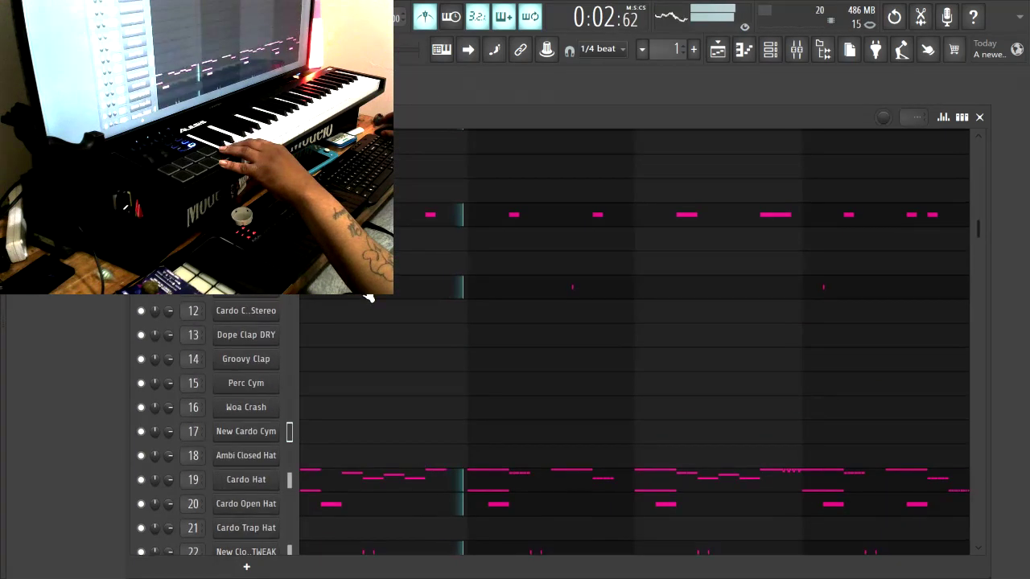
pyautogui.scroll(2, 368, 297)
pyautogui.scroll(-7, 368, 297)
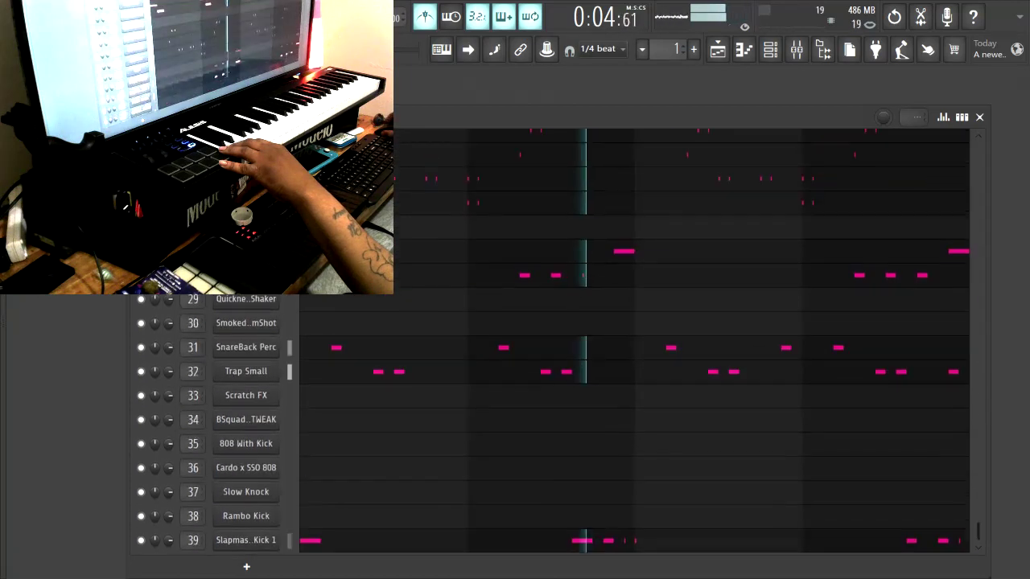
pyautogui.scroll(-1, 252, 532)
pyautogui.rightClick(252, 531)
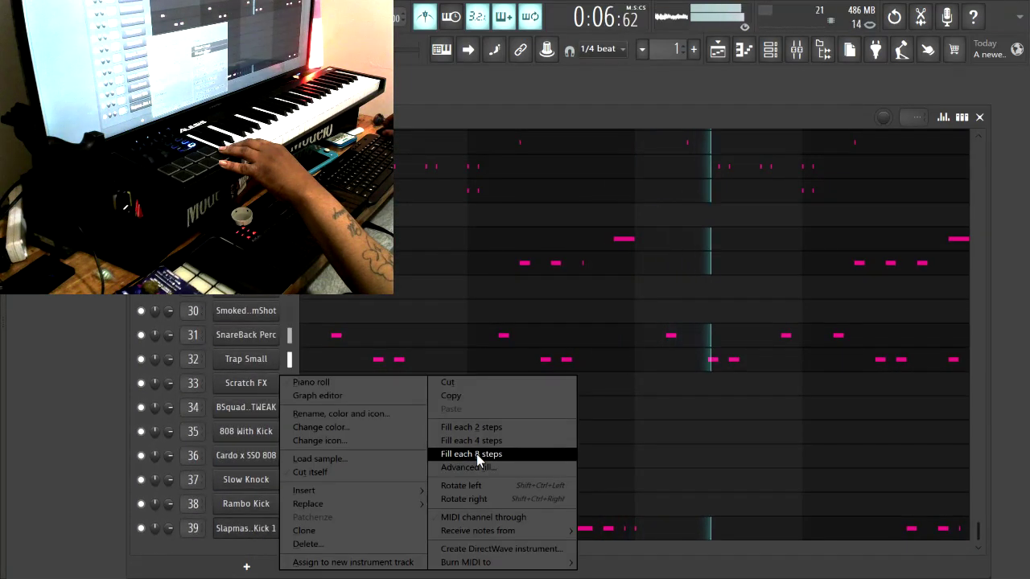
pyautogui.click(451, 395)
pyautogui.scroll(4, 356, 299)
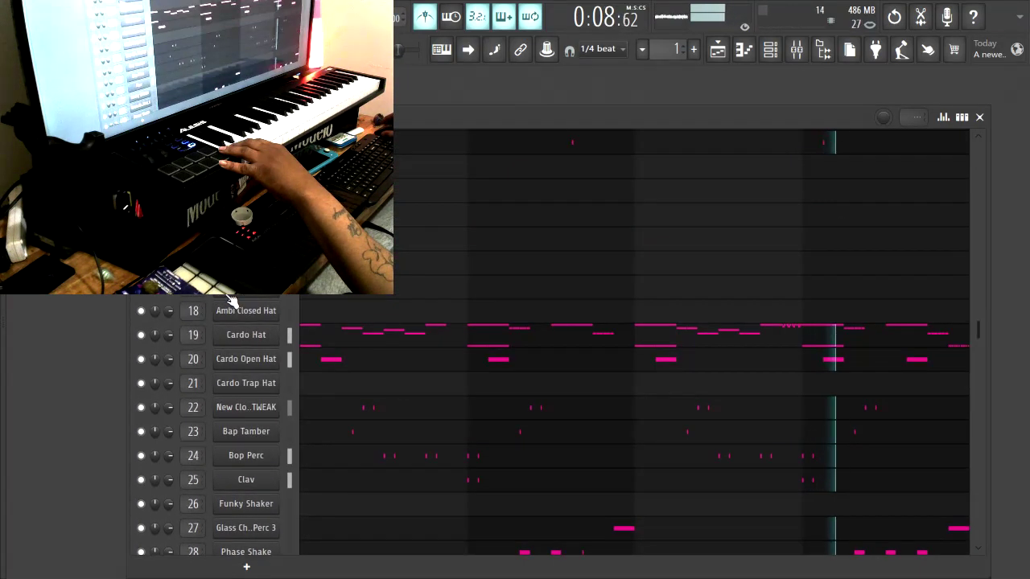
pyautogui.rightClick(282, 281)
pyautogui.click(468, 311)
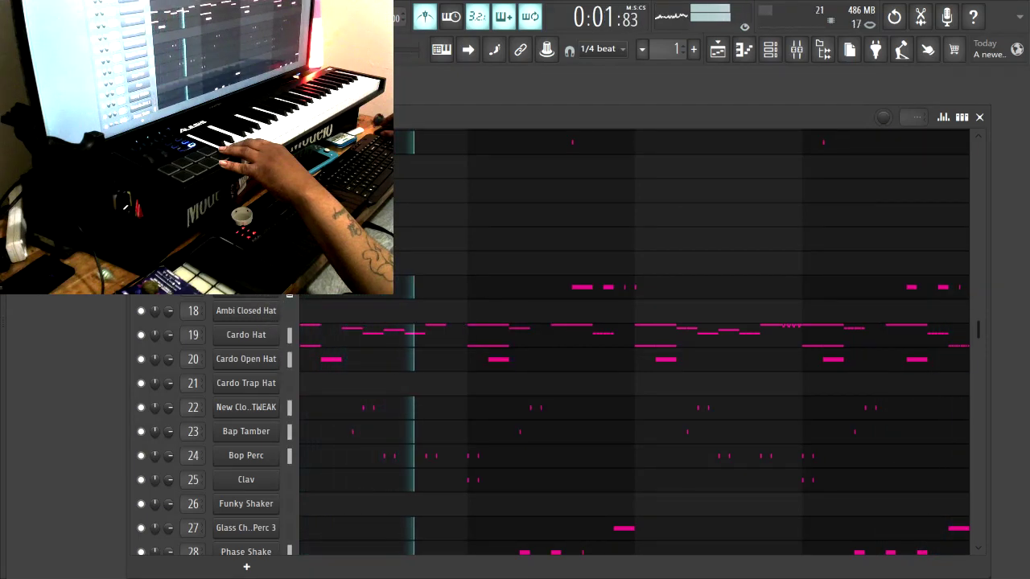
# Step: Record Woa Crash hits at the start of bars 1 and 3, and Dope Clap DRY accents in bars 2 and 4
pyautogui.press('space')
pyautogui.press('space')
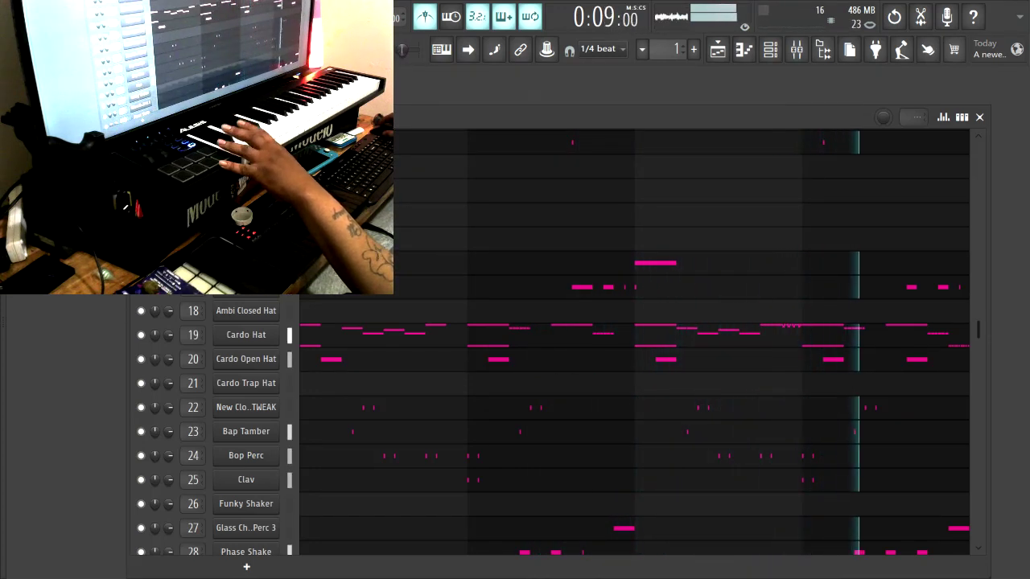
pyautogui.press('space')
pyautogui.scroll(3, 475, 281)
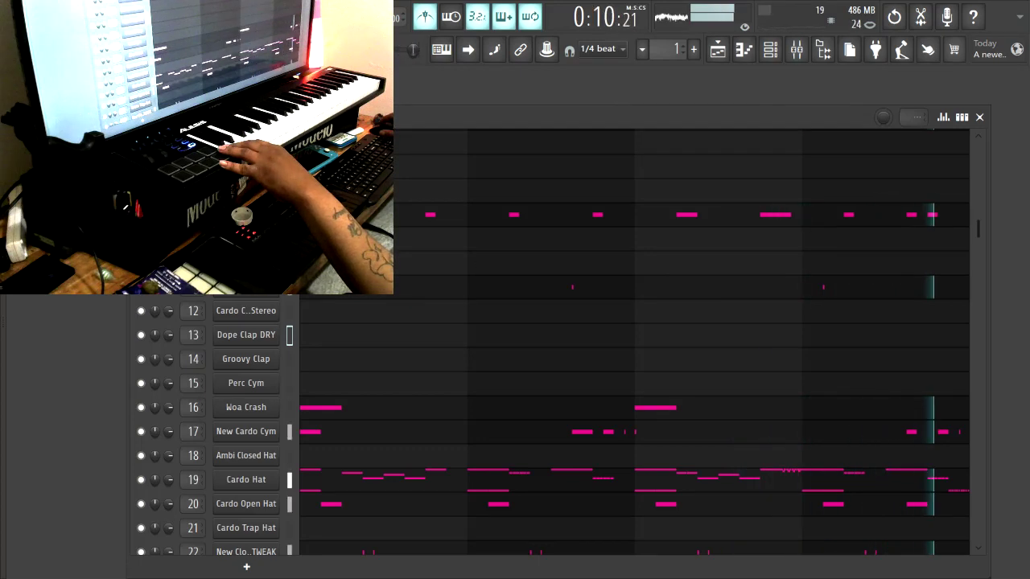
pyautogui.scroll(3, 445, 312)
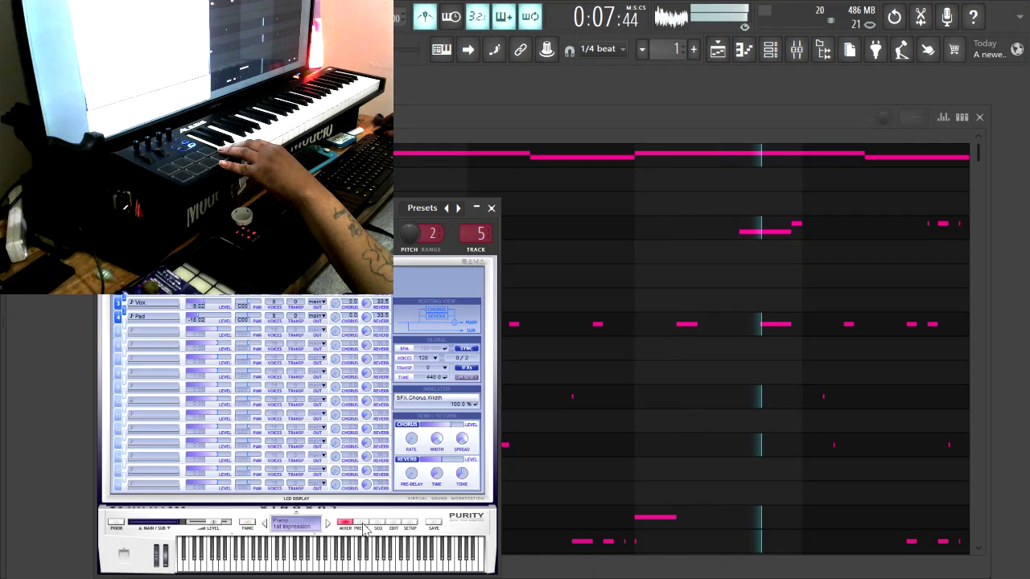
# Step: Audition Purity's Lead Synth presets, including Bass Lead Split, Bell Lead and Bowed Lead, and load Cheep Lead
pyautogui.click(362, 524)
pyautogui.click(450, 386)
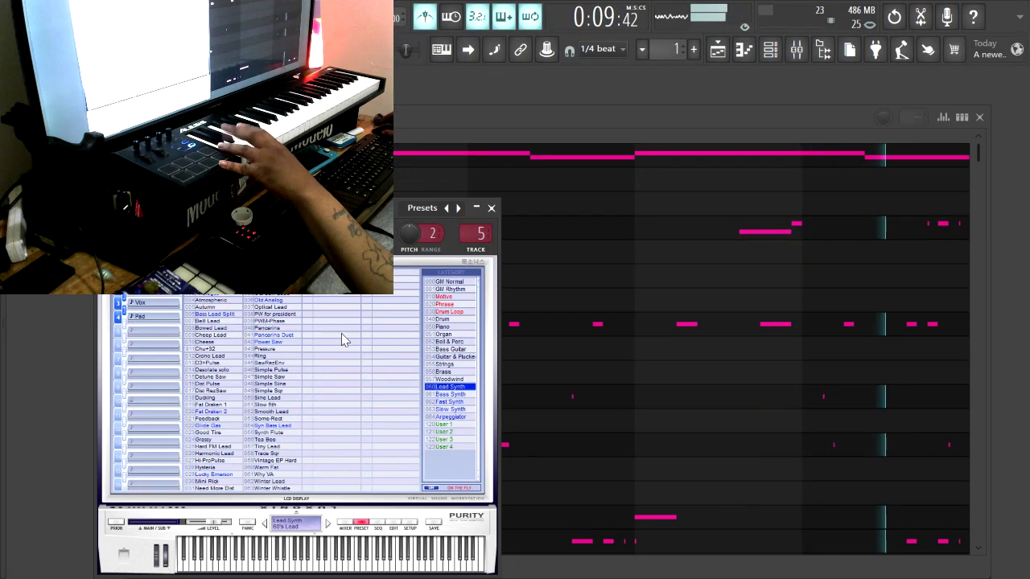
pyautogui.click(217, 315)
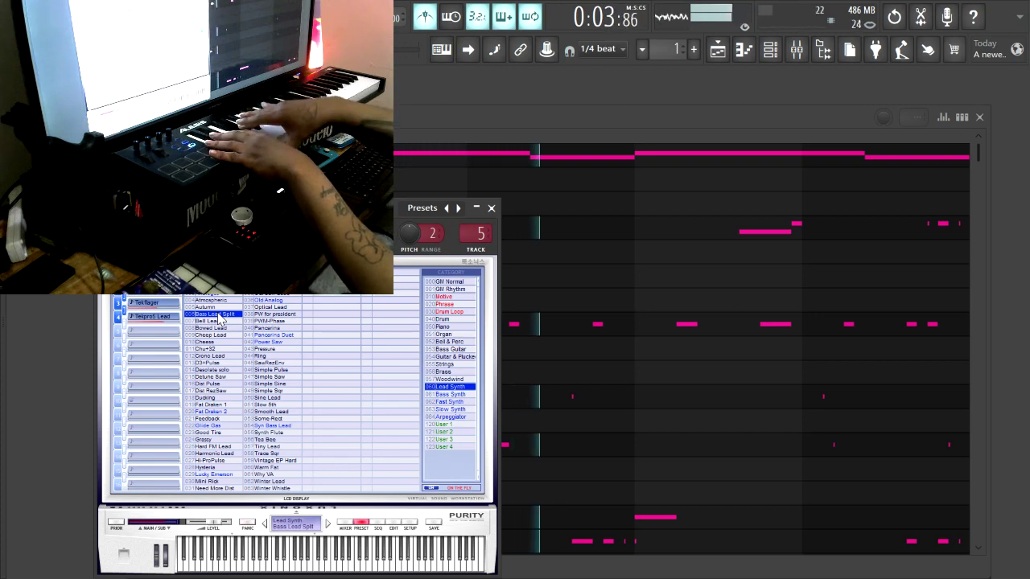
pyautogui.click(216, 322)
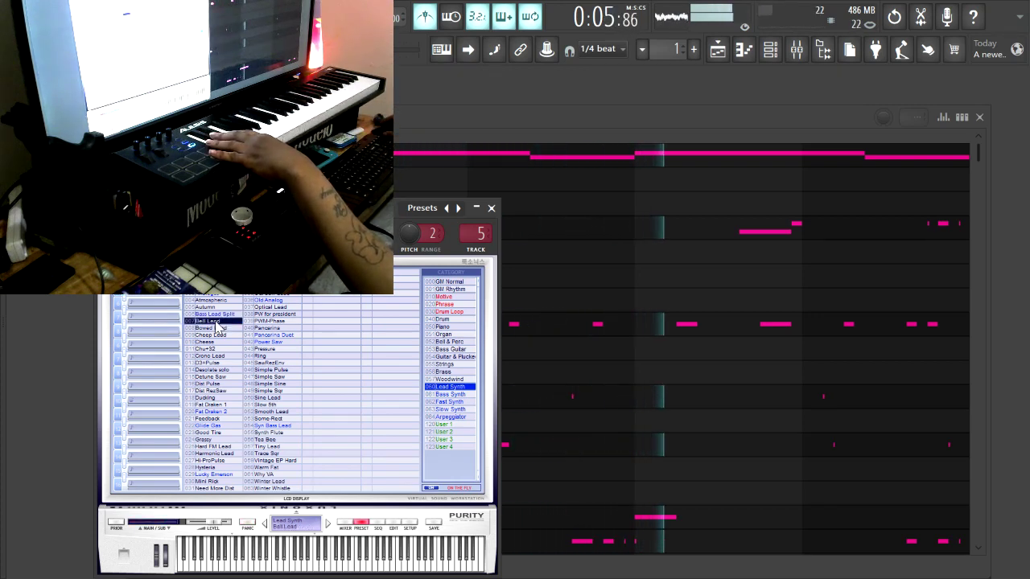
pyautogui.click(219, 328)
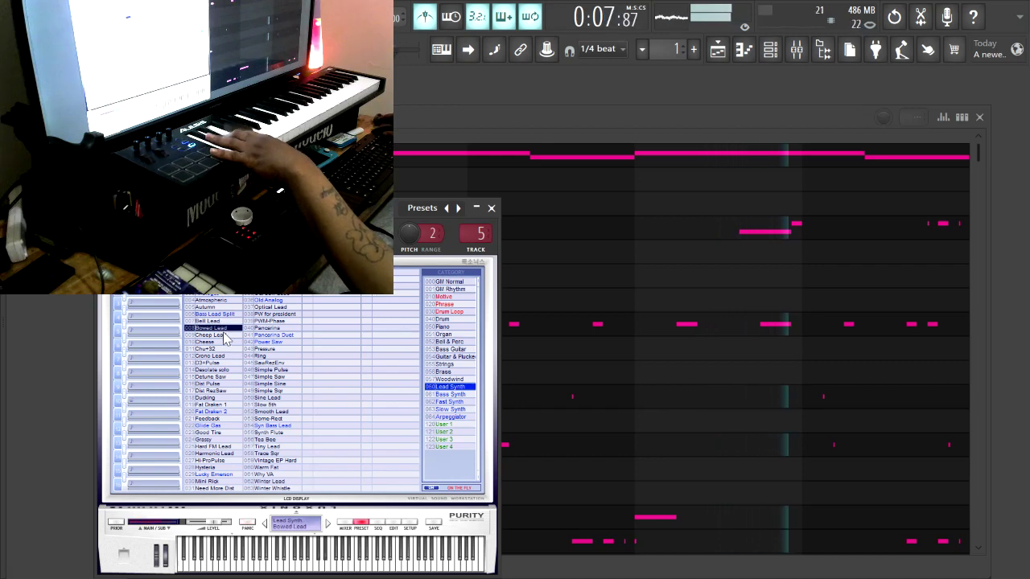
pyautogui.click(223, 335)
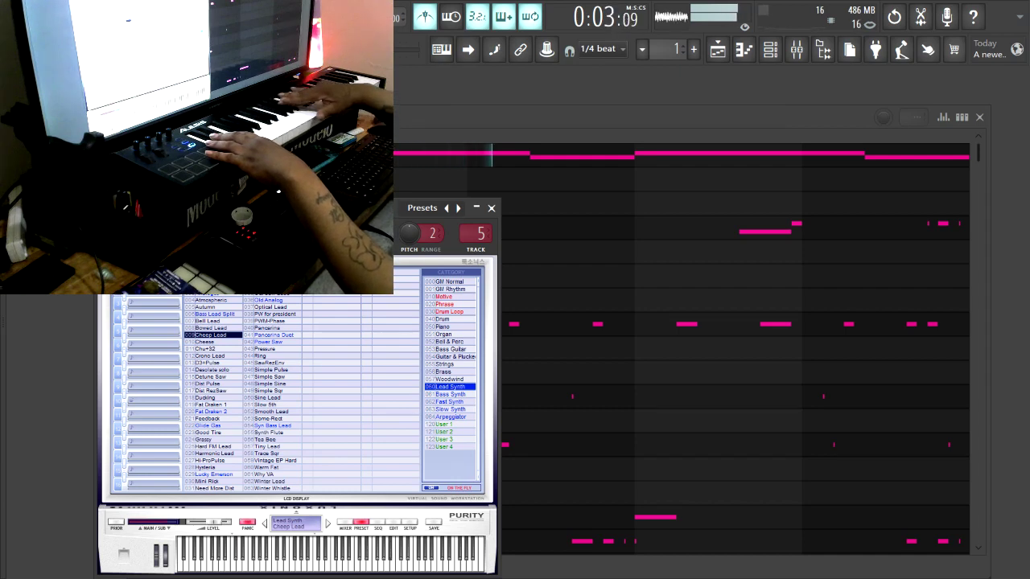
# Step: Set the global snap to none and record a four-bar lead melody with the Cheep Lead sound
pyautogui.click(570, 51)
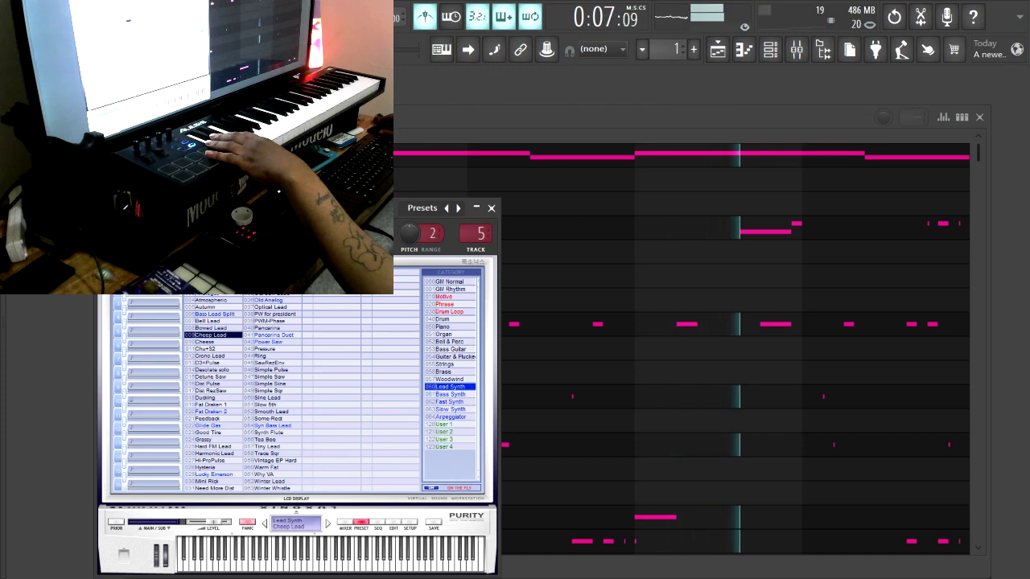
pyautogui.click(407, 50)
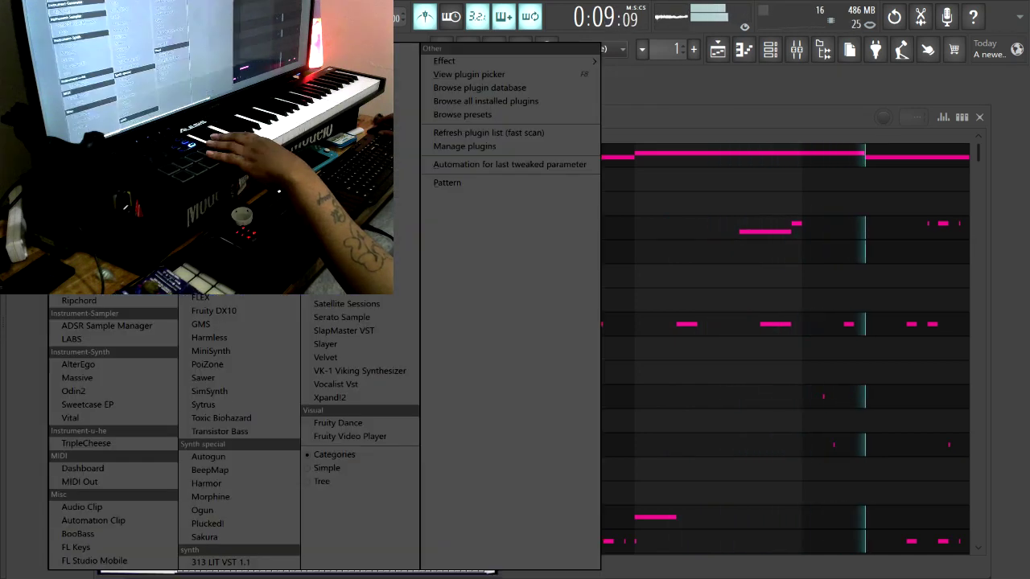
pyautogui.click(407, 50)
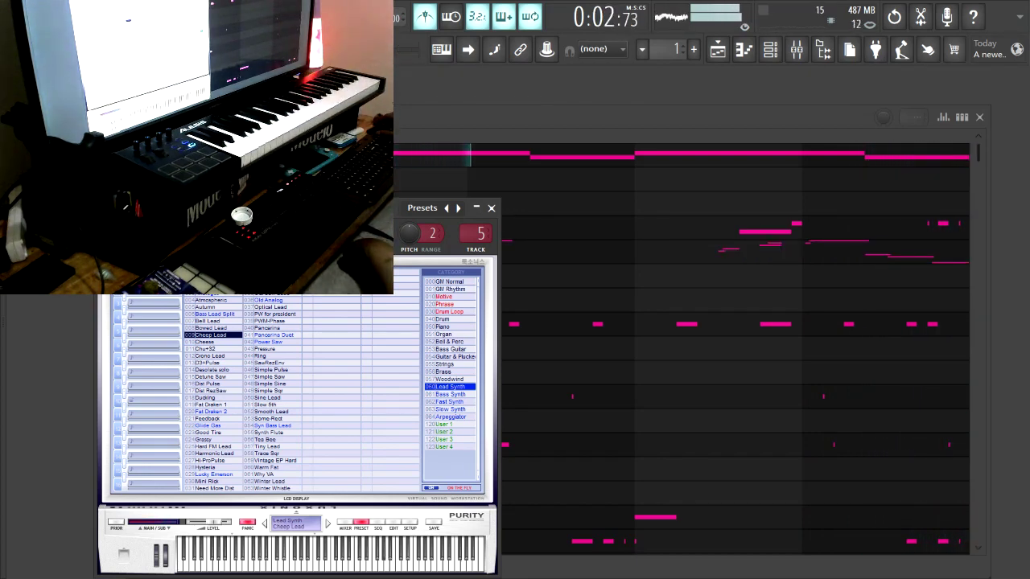
pyautogui.click(492, 208)
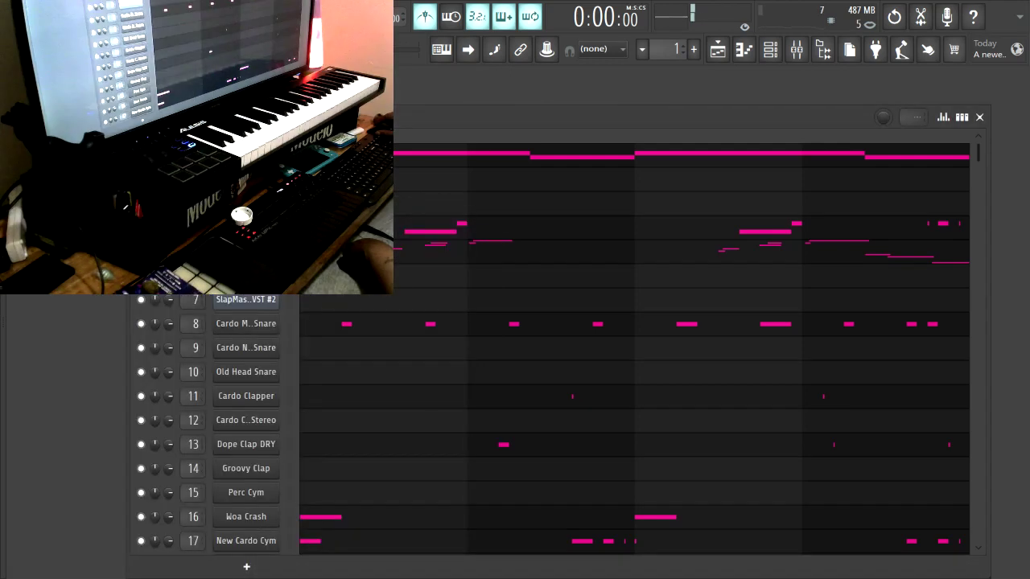
# Step: Audition presets in SlapMaster VST #2 against the playing beat, leaving its channel without notes
pyautogui.press('space')
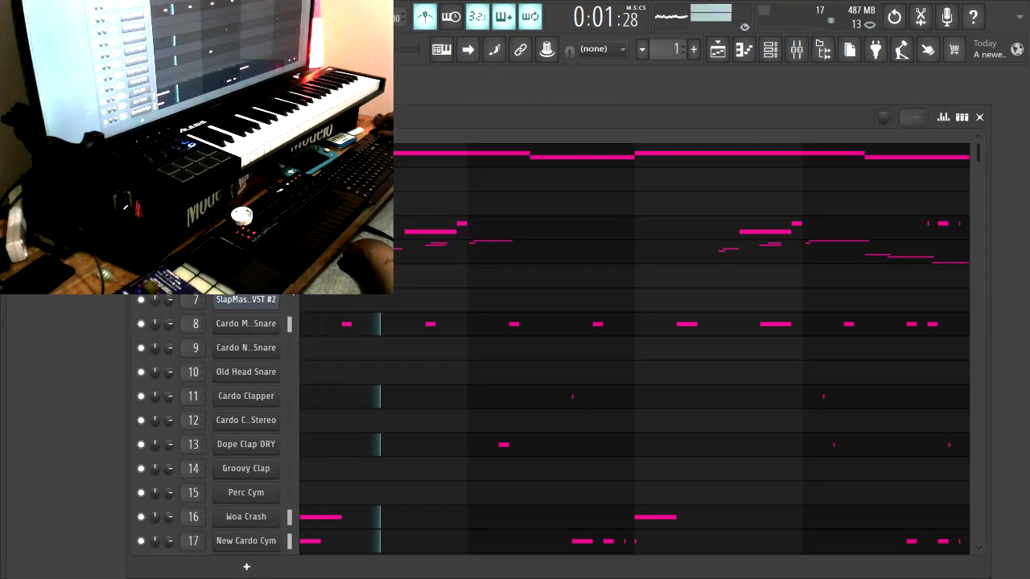
pyautogui.click(245, 300)
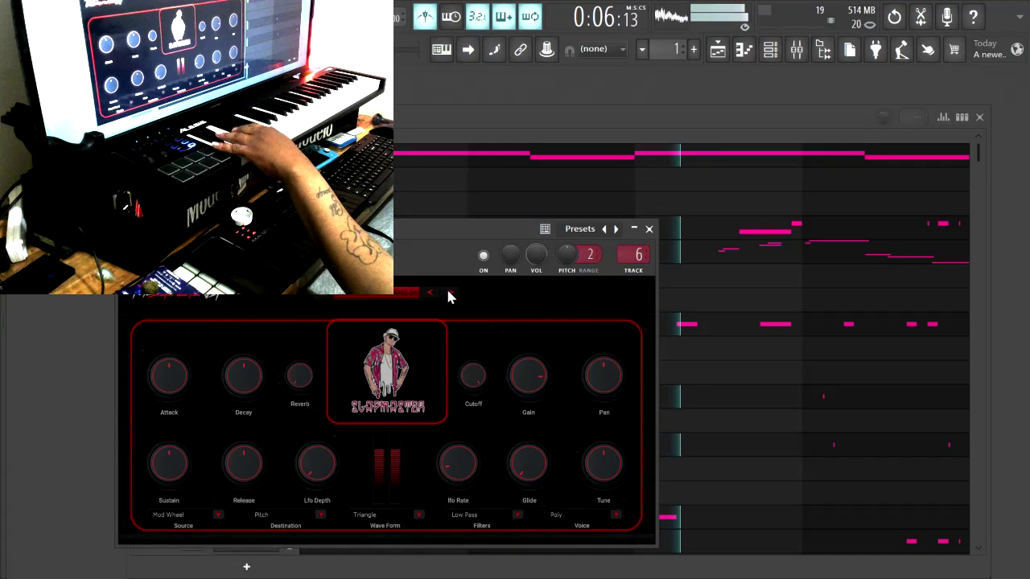
pyautogui.click(649, 229)
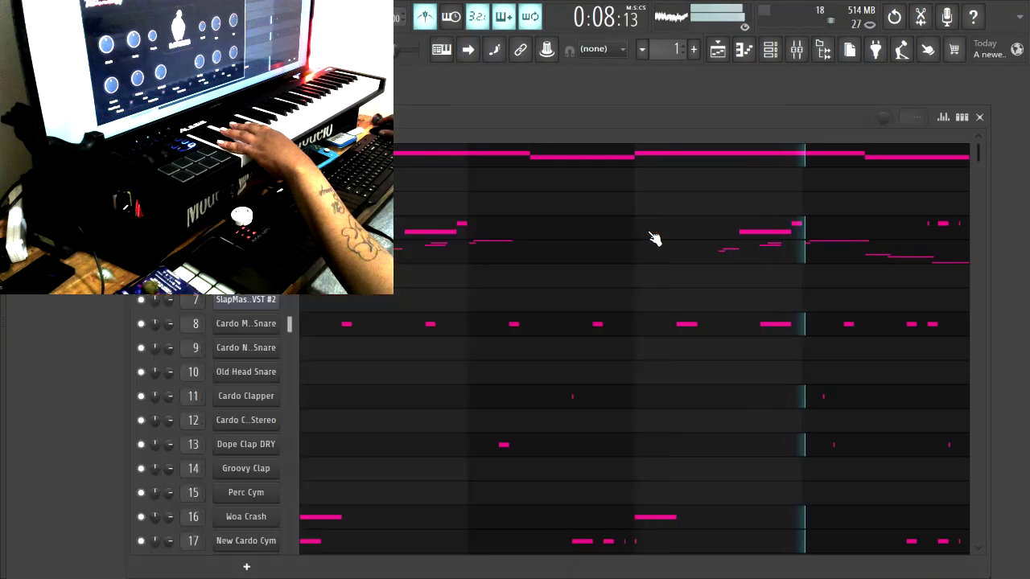
# Step: Insert a VK-1 Viking Synthesizer channel at the SlapMaster VST #2 channel
pyautogui.rightClick(273, 299)
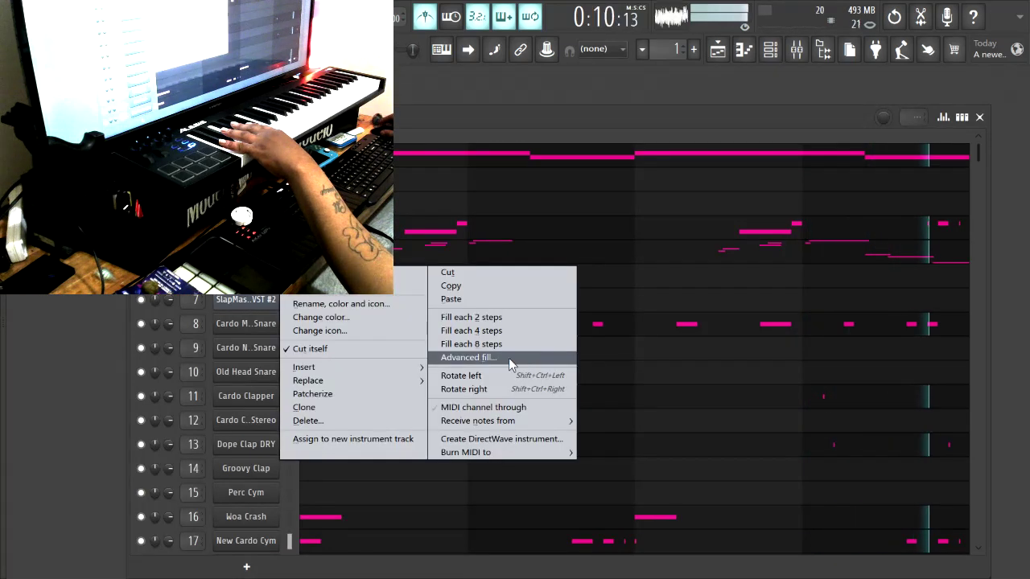
pyautogui.moveTo(342, 366)
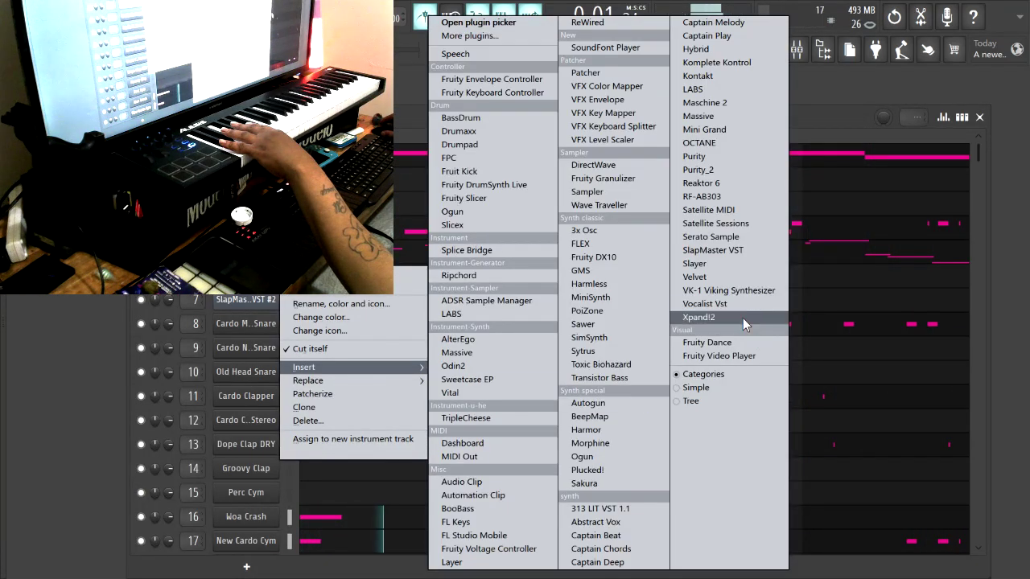
pyautogui.click(724, 290)
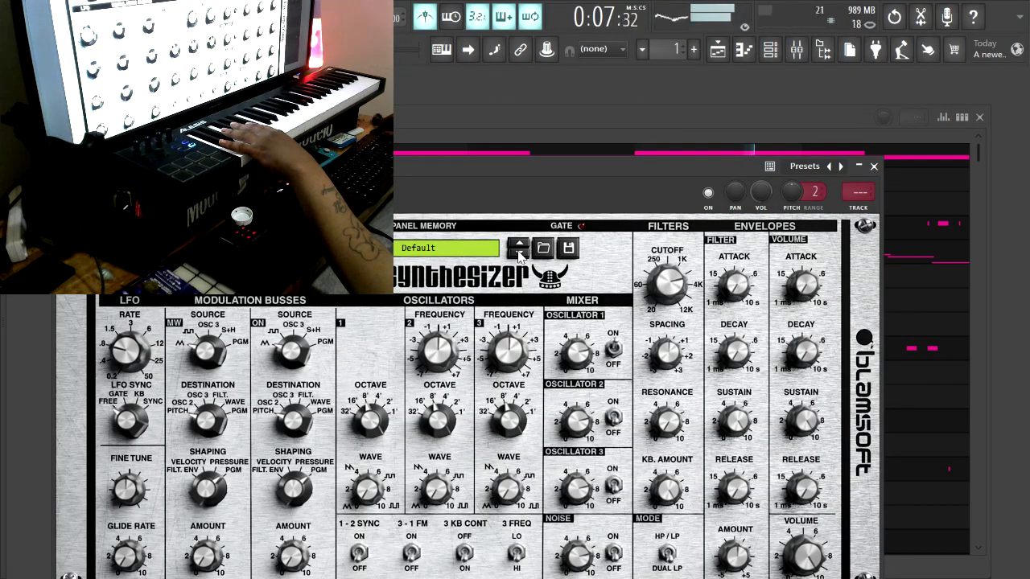
# Step: Load the Accelerator preset in the VK-1 Viking Synthesizer and record a four-bar melody with it
pyautogui.click(520, 254)
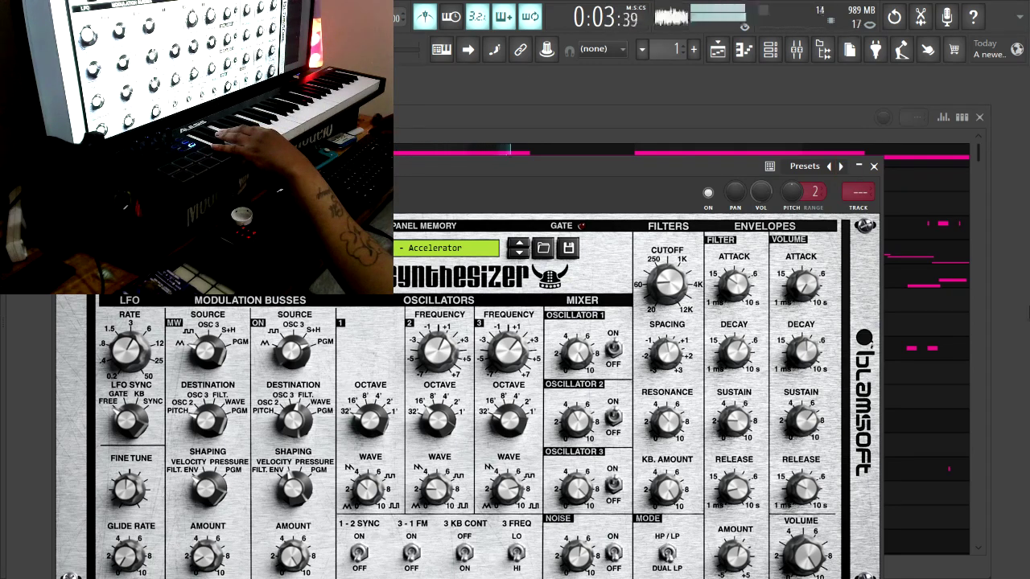
pyautogui.click(875, 166)
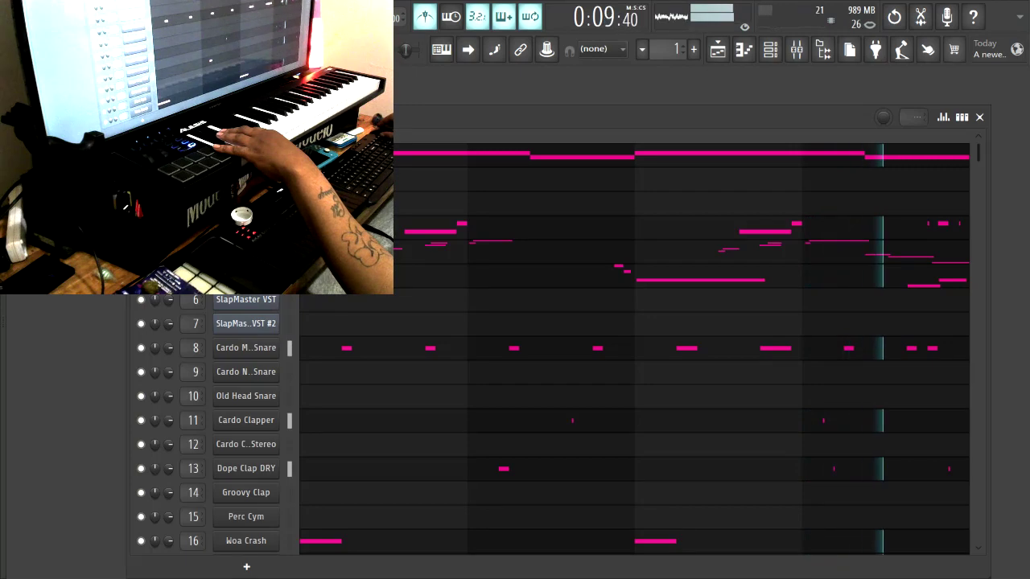
# Step: Load DRUM - SLAPMASTER 808 06 in the first SlapMaster VST channel and record a four-bar part, with the global snap set to 1/4 beat
pyautogui.click(256, 301)
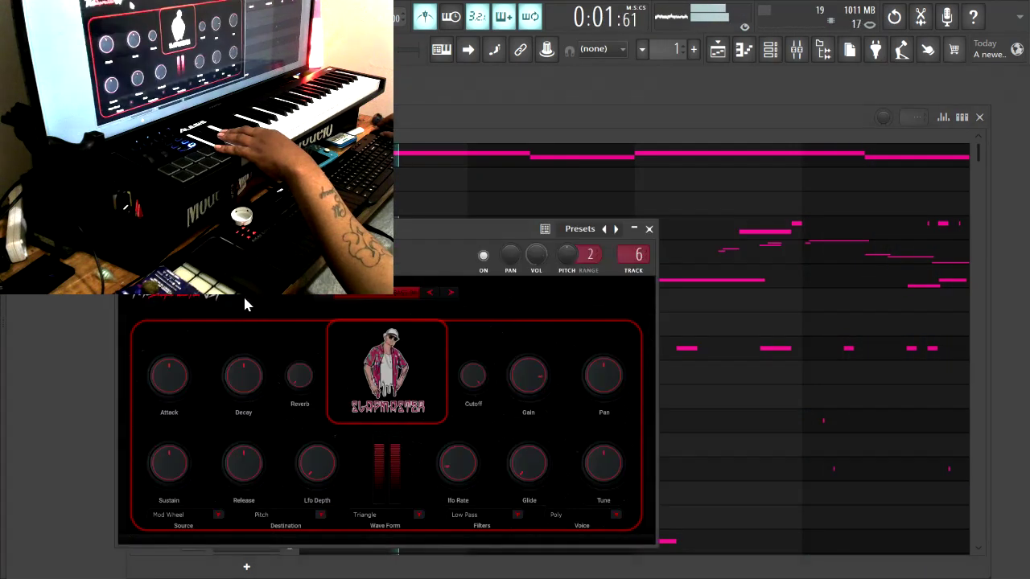
pyautogui.click(383, 298)
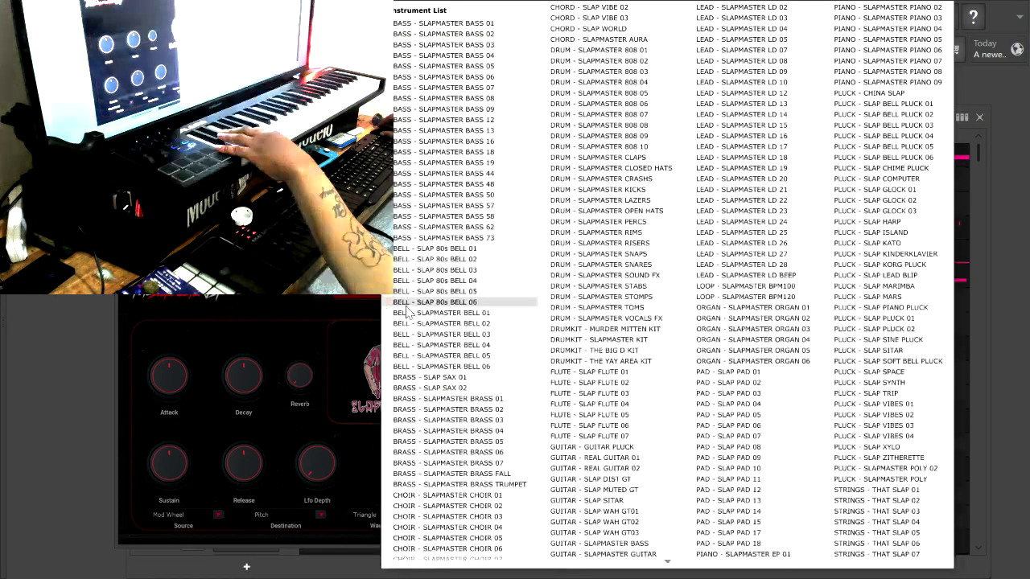
pyautogui.click(634, 104)
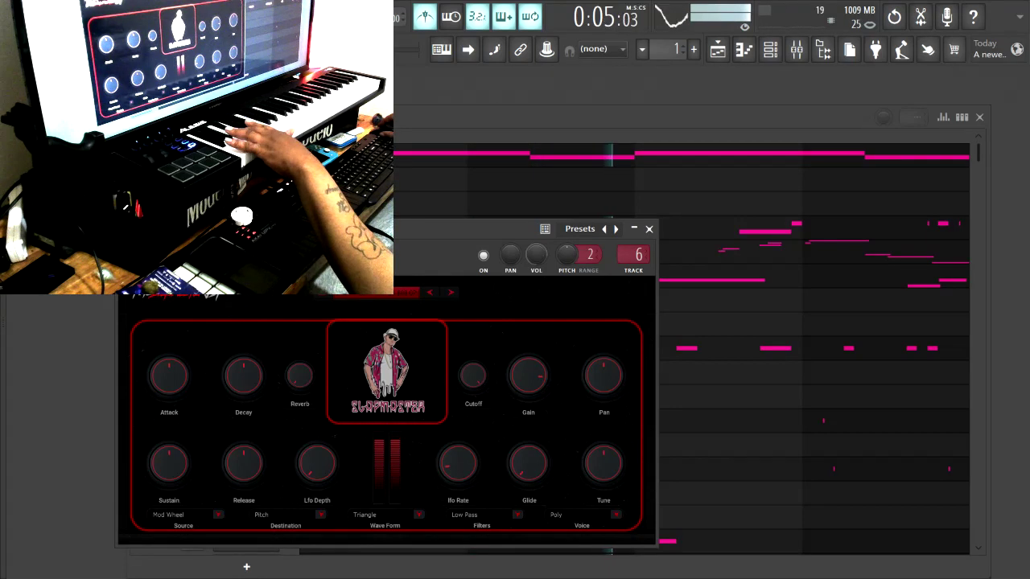
pyautogui.press('r')
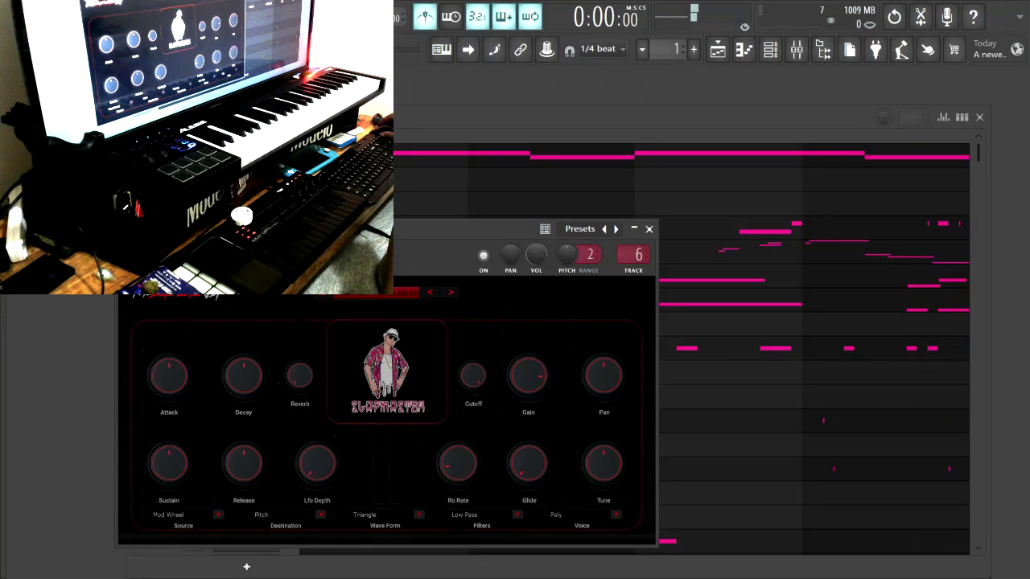
pyautogui.click(650, 228)
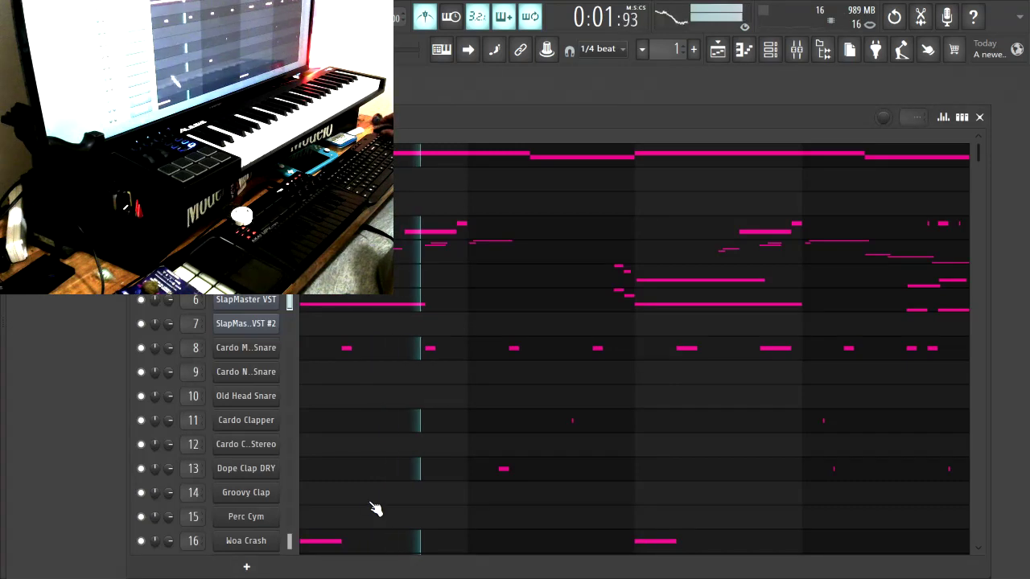
# Step: Add a new Xpand!2 channel and load the +26 Harp preset from its 16 Strings category
pyautogui.click(248, 566)
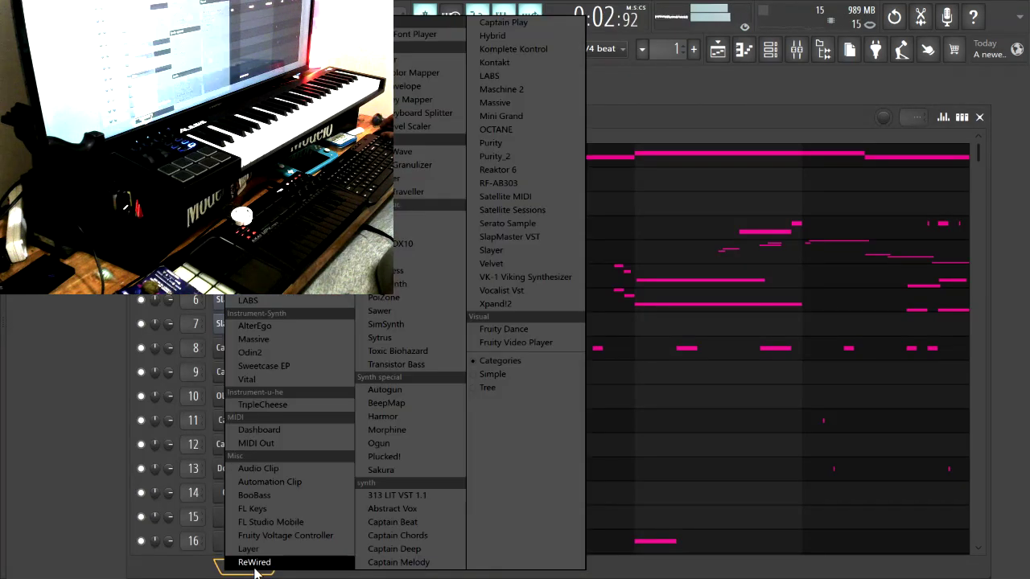
pyautogui.click(508, 304)
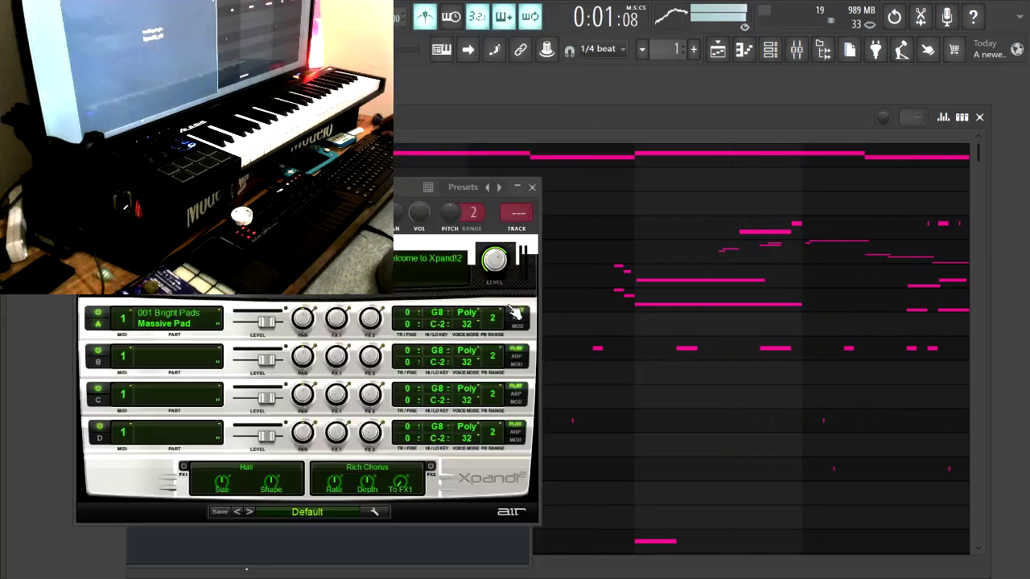
pyautogui.click(311, 516)
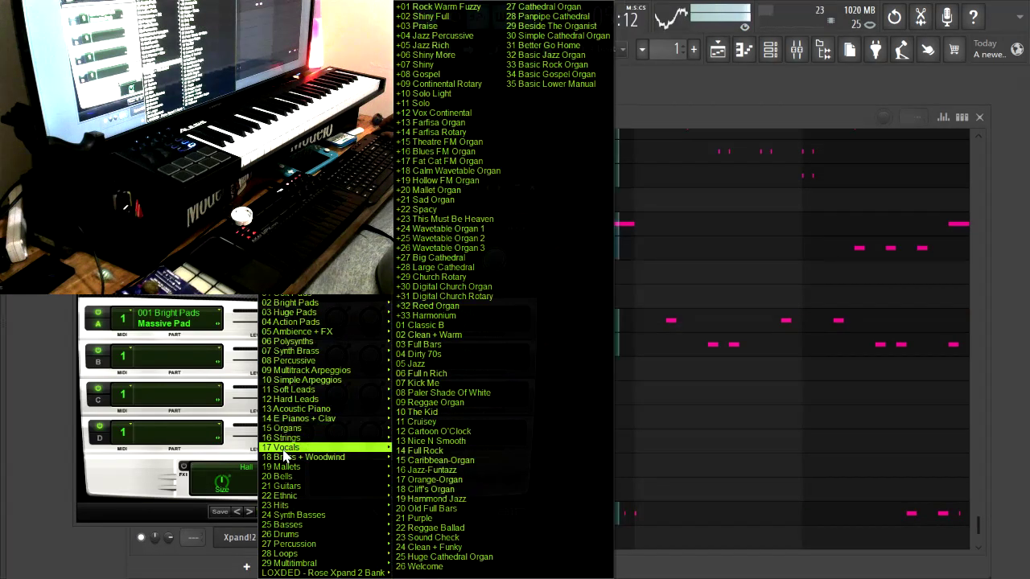
pyautogui.moveTo(294, 438)
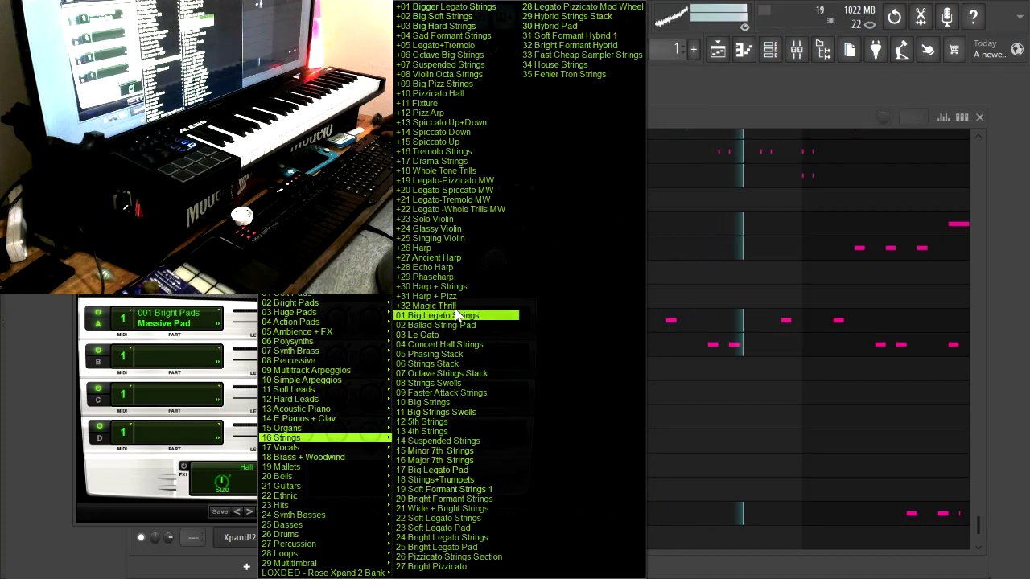
pyautogui.click(434, 249)
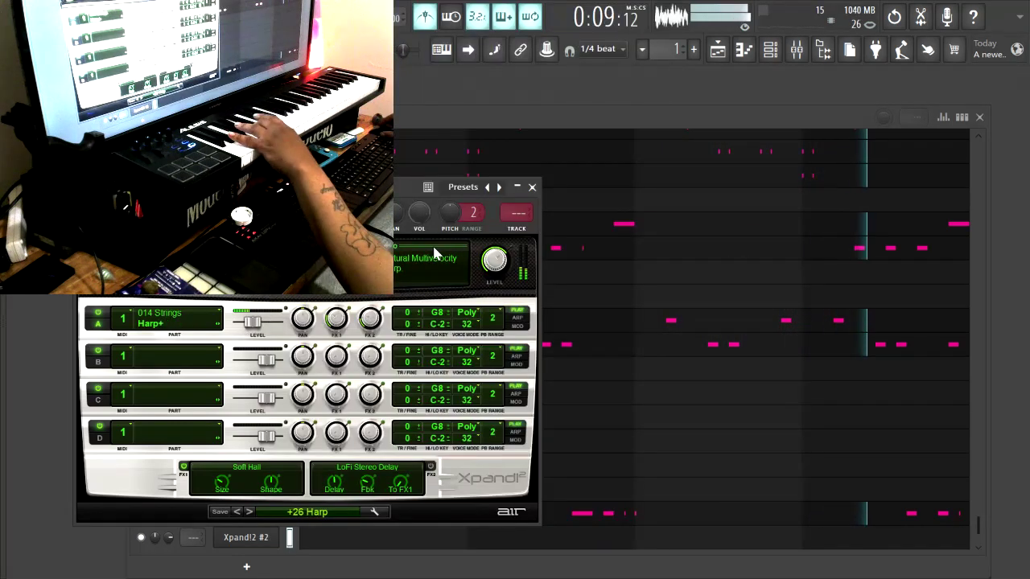